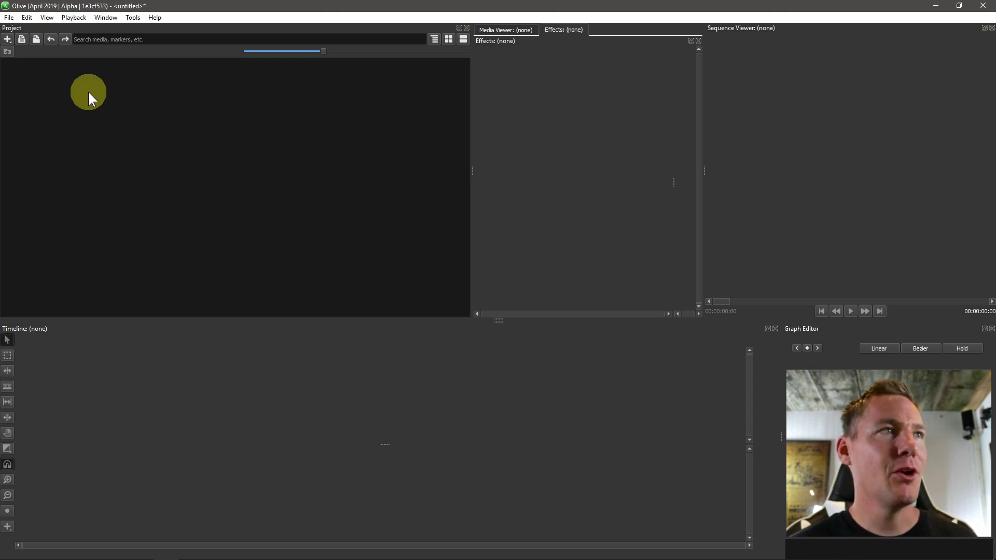
- Start a new untitled project from New > Project and decline to save the current one
right_click(91, 101)
mouse_move(94, 122)
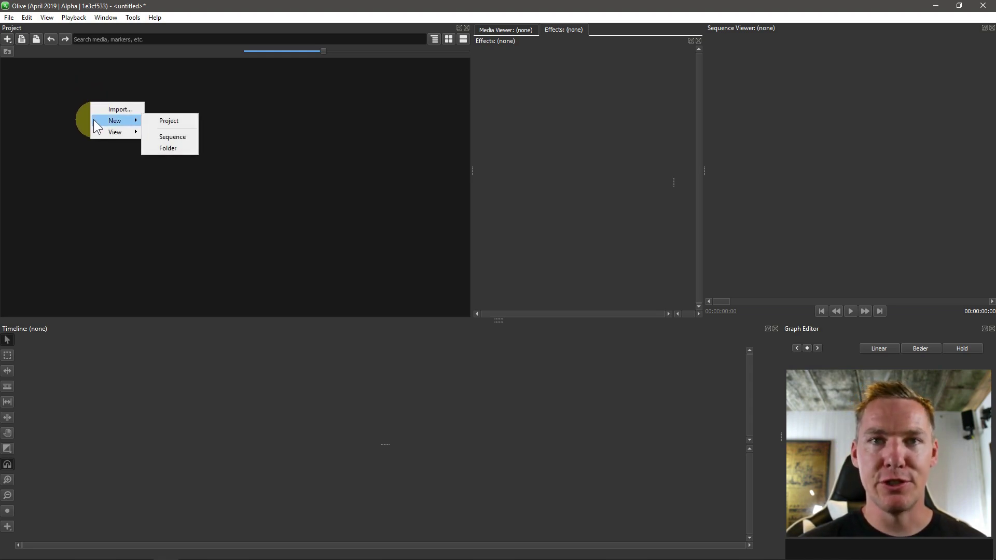
click(170, 122)
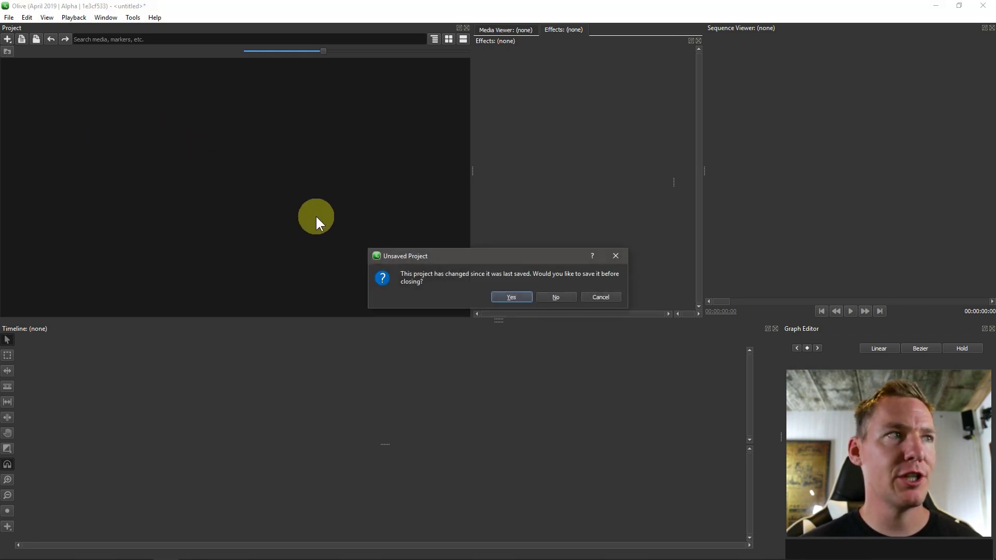
click(570, 296)
- Import more Jazz guitar.wav from Music and Gherkin_Keyboard.MP4 from Videos
right_click(268, 179)
click(291, 188)
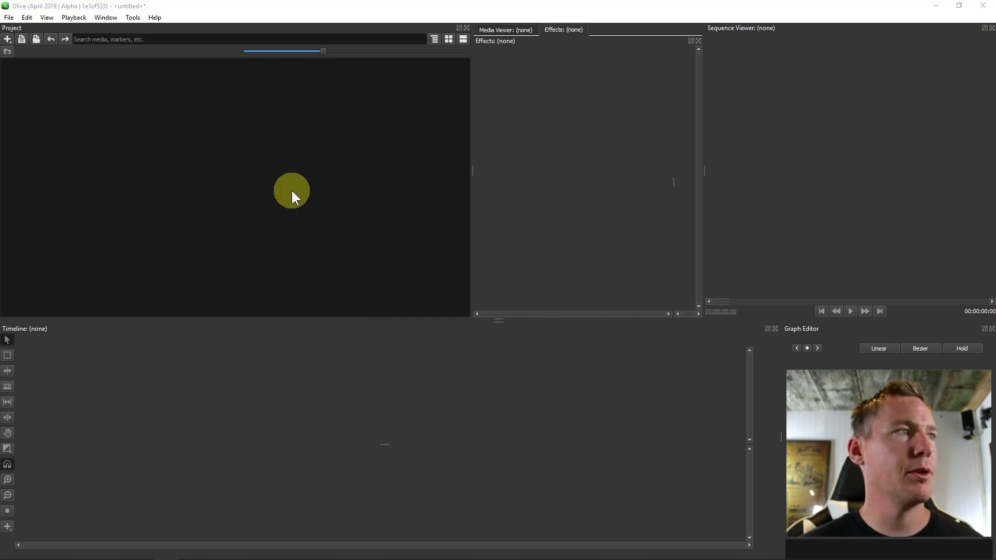
double_click(131, 117)
right_click(108, 177)
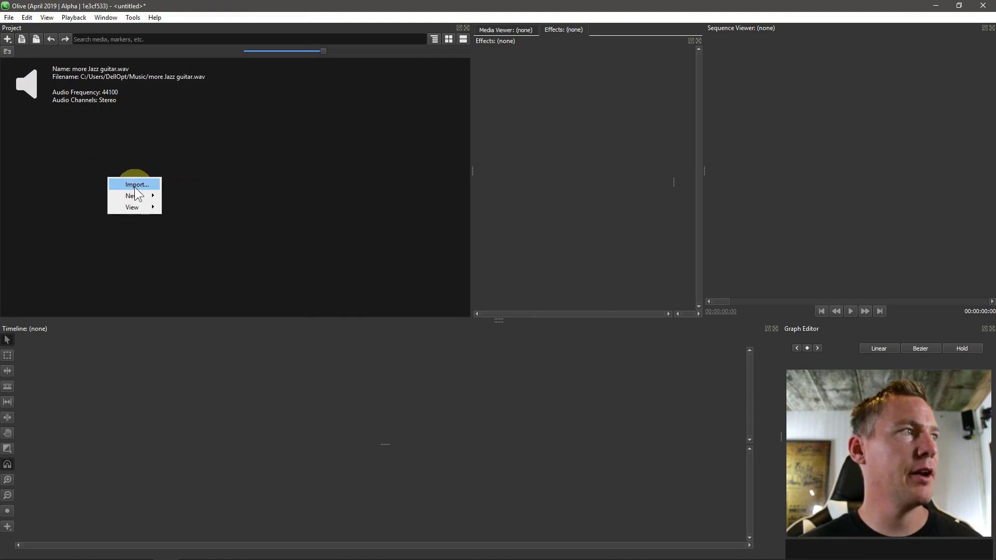
click(136, 185)
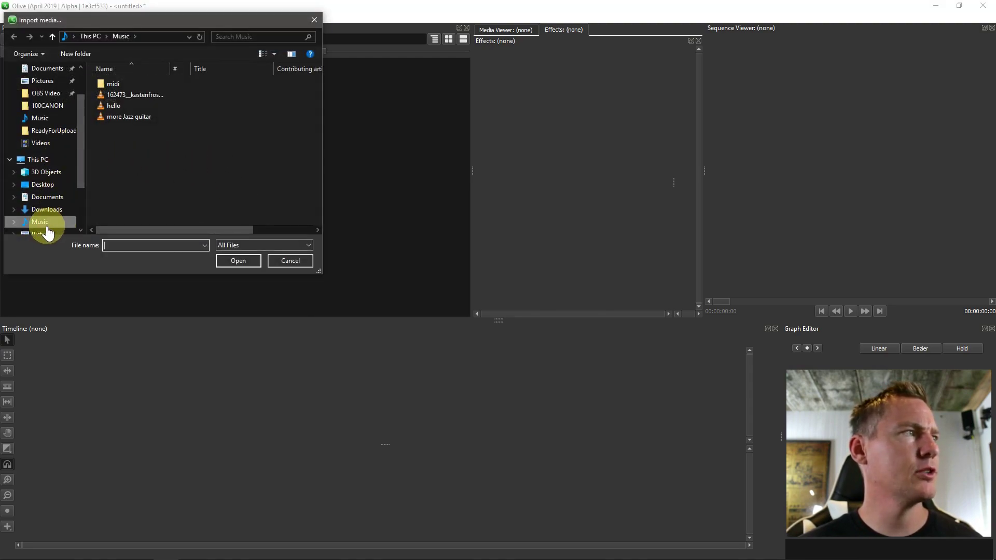
click(41, 144)
double_click(130, 148)
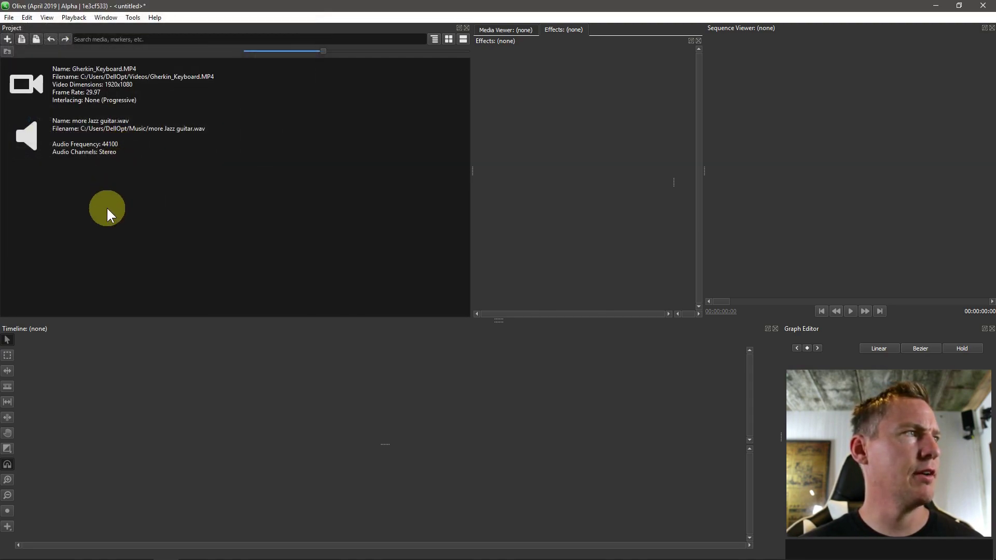
- Import the butterfly and coffee JPG photos together from Downloads
right_click(111, 231)
click(120, 236)
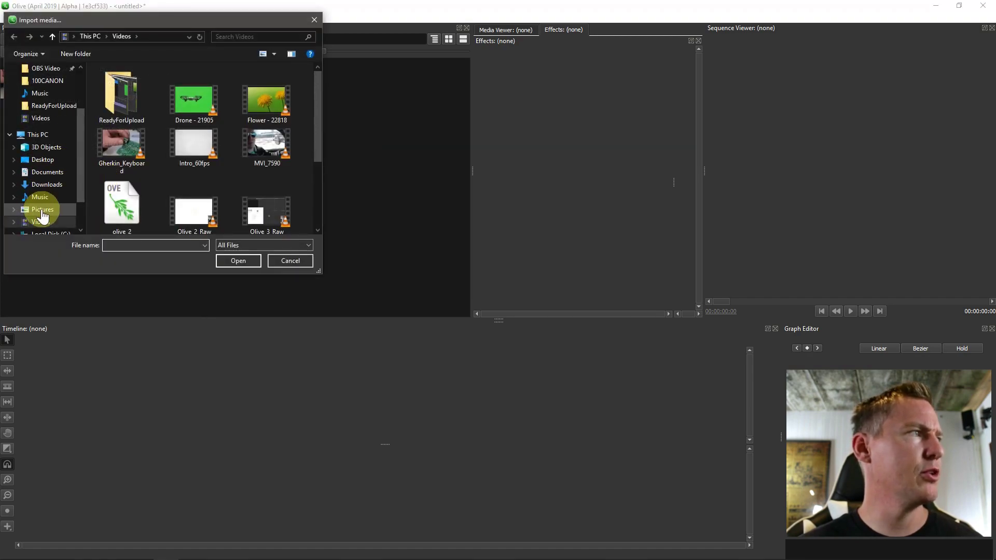
click(45, 184)
click(196, 112)
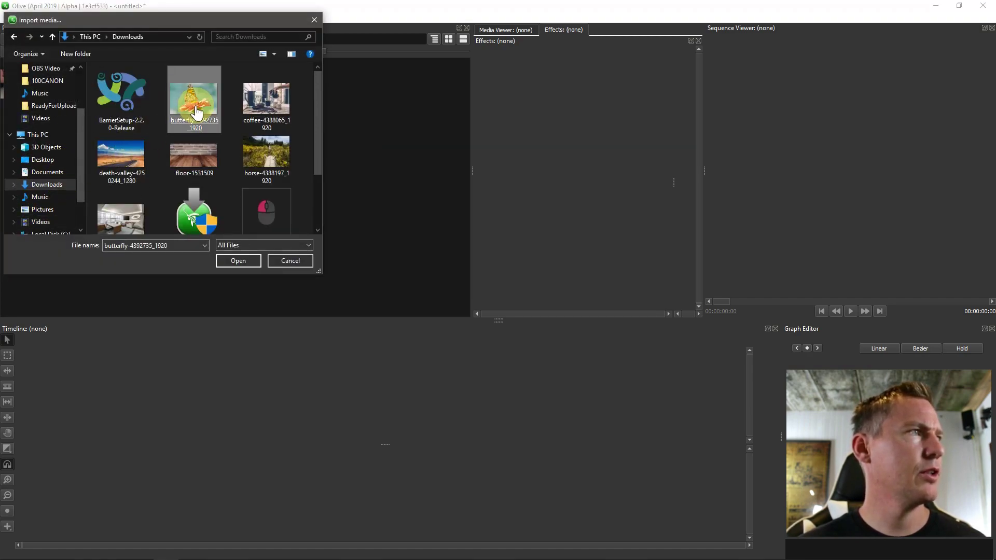
ctrl+click(244, 100)
click(235, 261)
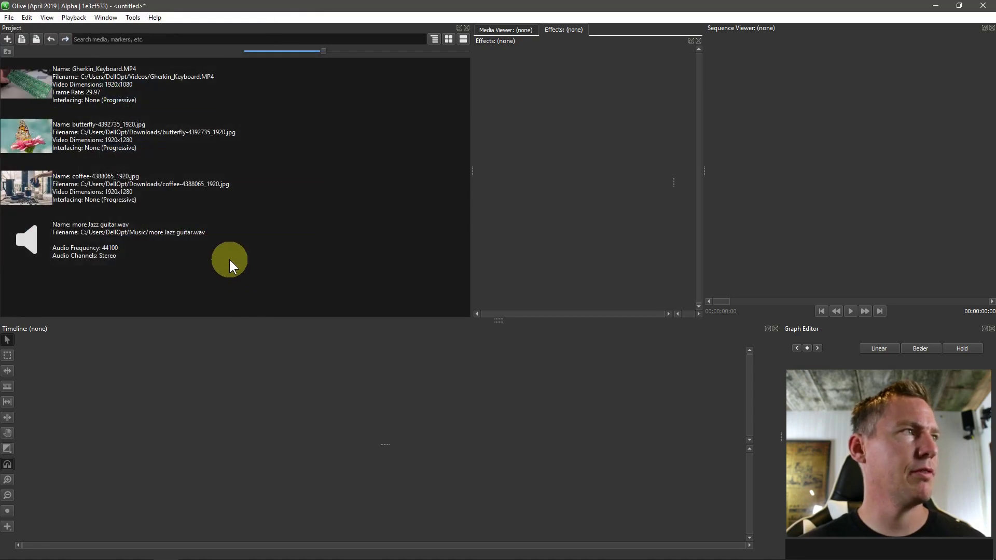
- Drop Gherkin_Keyboard.MP4 into a new sequence and delete its unwanted clip pieces
drag(32, 94, 63, 434)
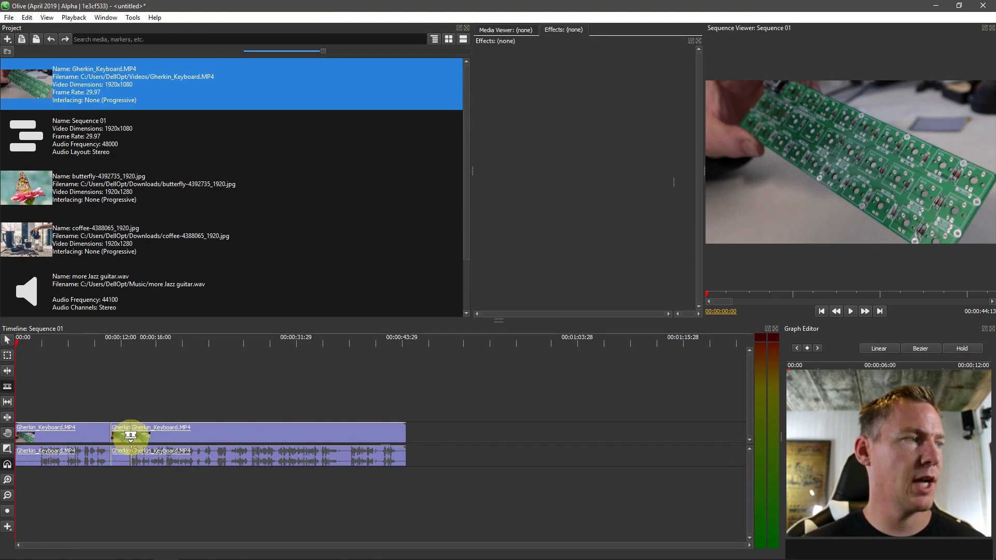
key(v)
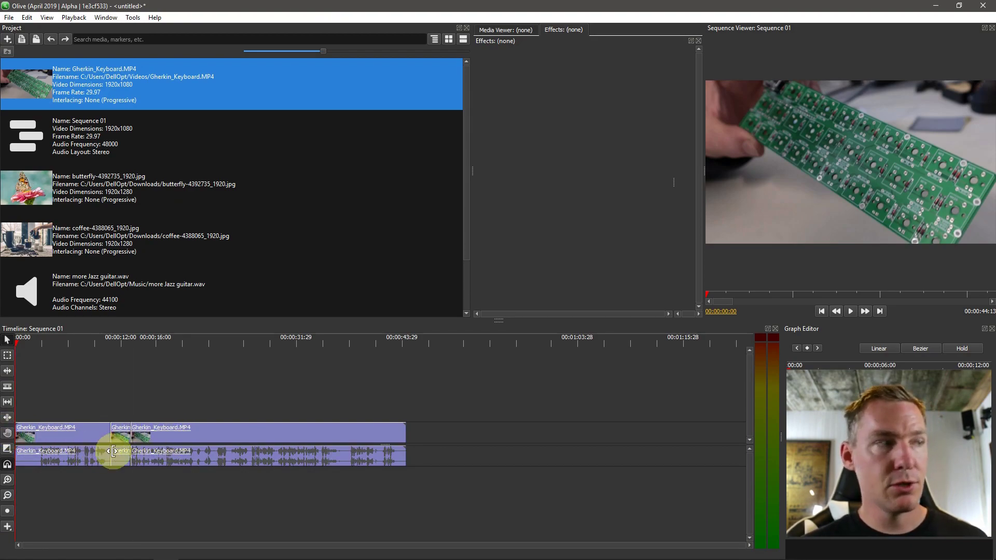
click(174, 434)
key(Delete)
click(90, 437)
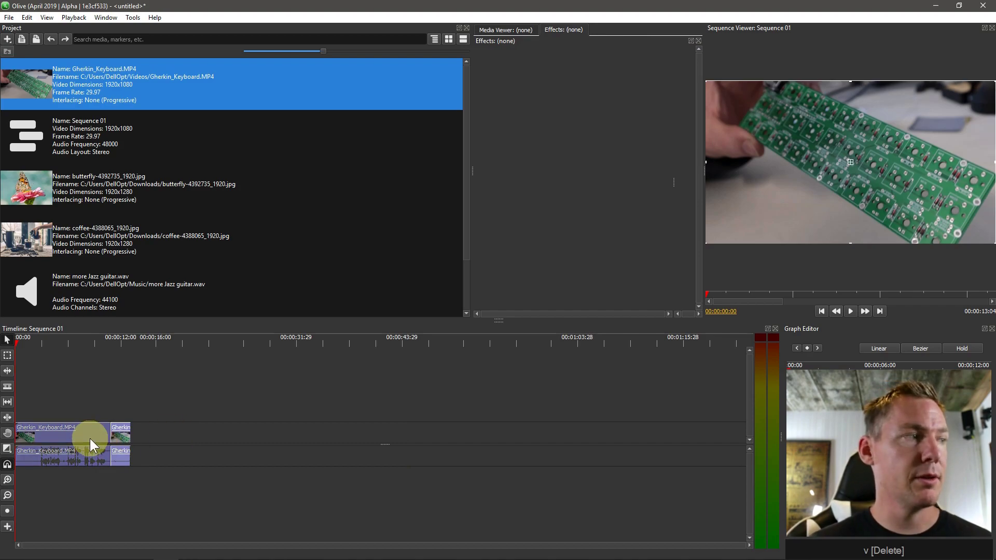
key(Delete)
- Add the coffee and butterfly photos and jazz music, aligning the music and video to 00:00
drag(3, 197, 164, 431)
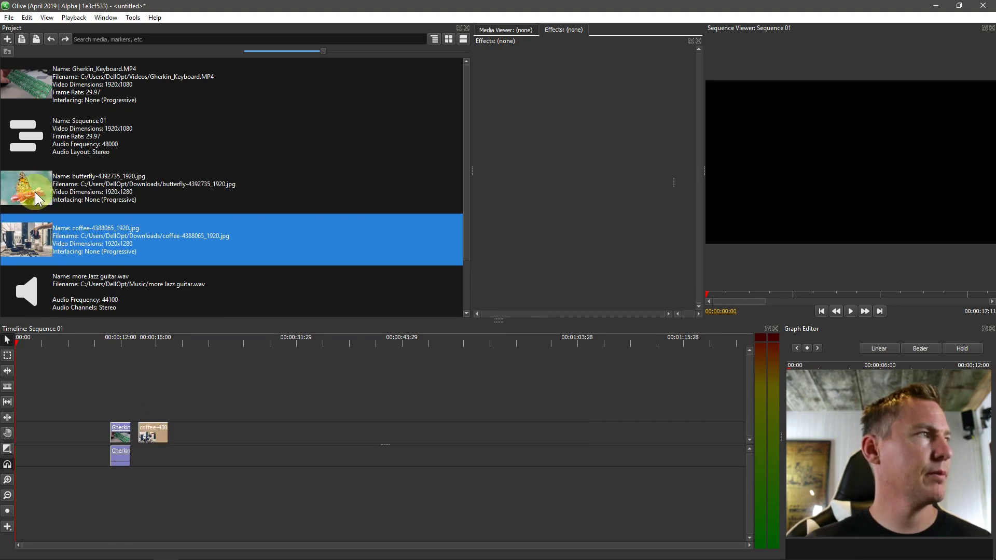
drag(35, 197, 197, 444)
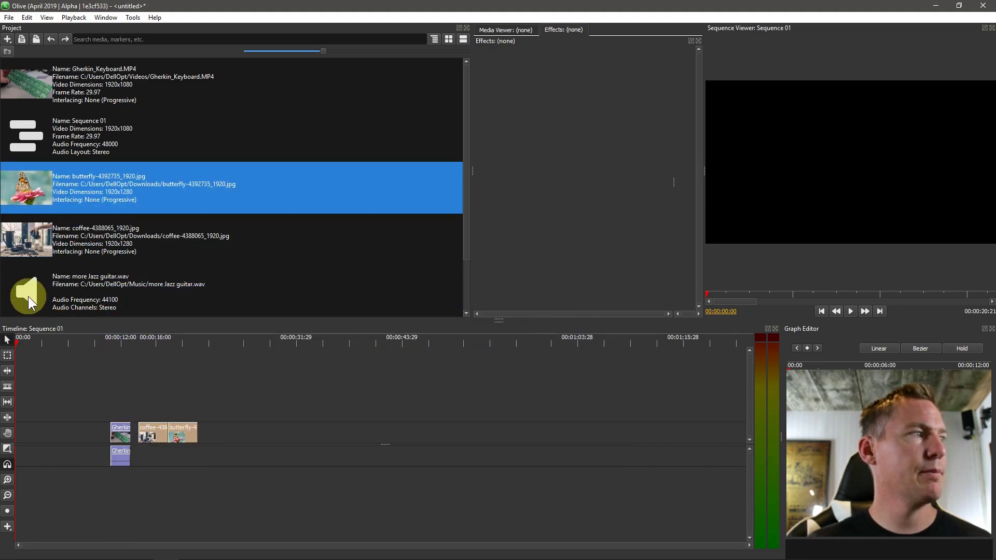
drag(28, 297, 39, 478)
drag(120, 434, 23, 432)
drag(153, 432, 83, 428)
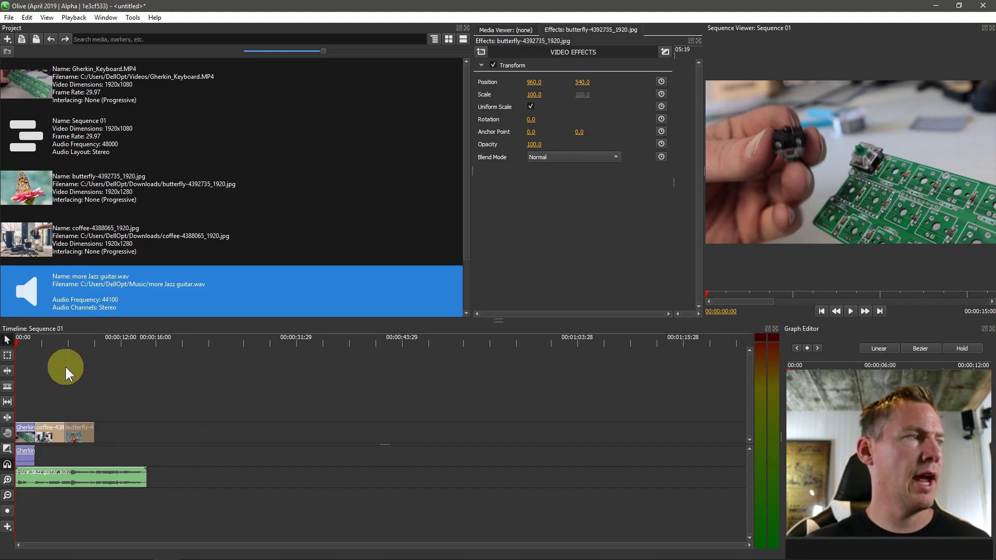
key(space)
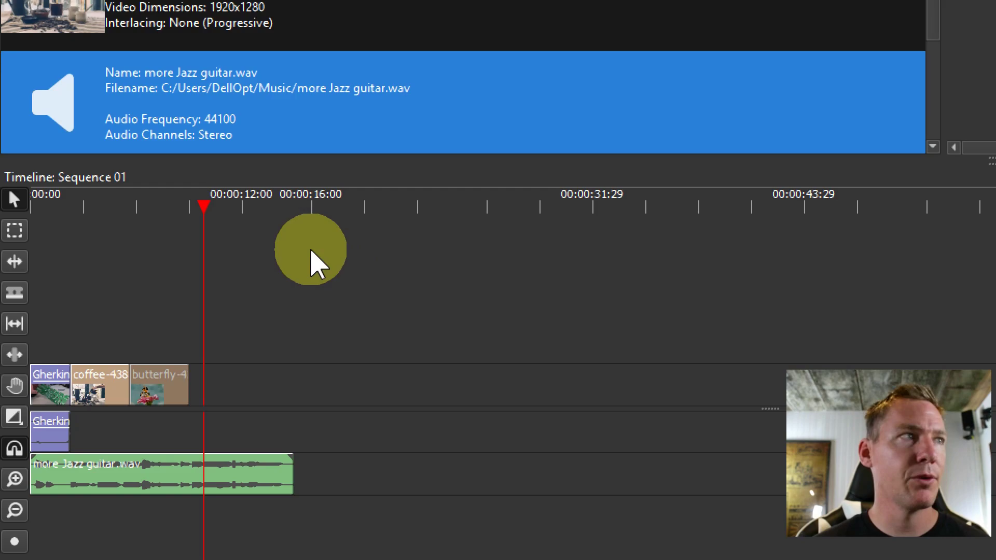
click(157, 207)
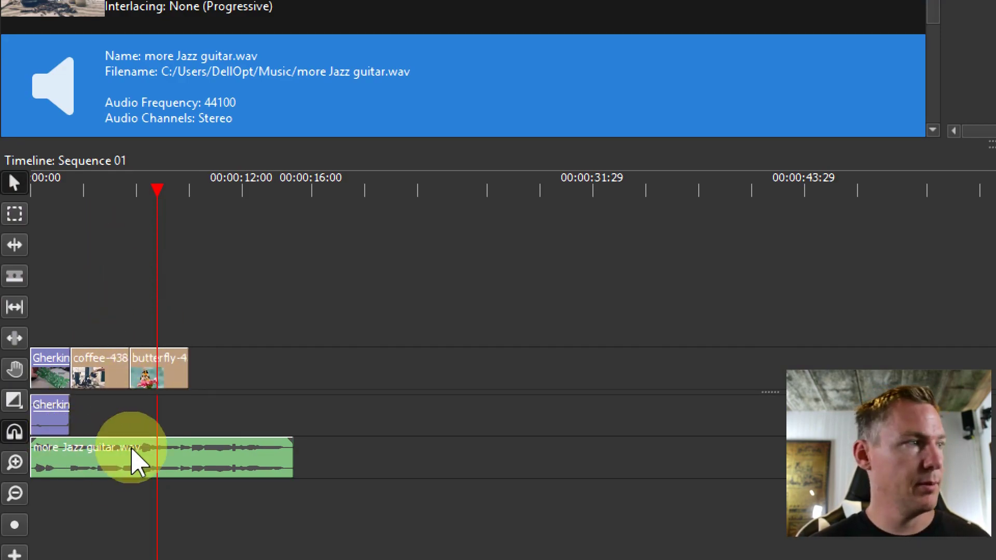
scroll(174, 400, up, 4)
scroll(244, 402, up, 1)
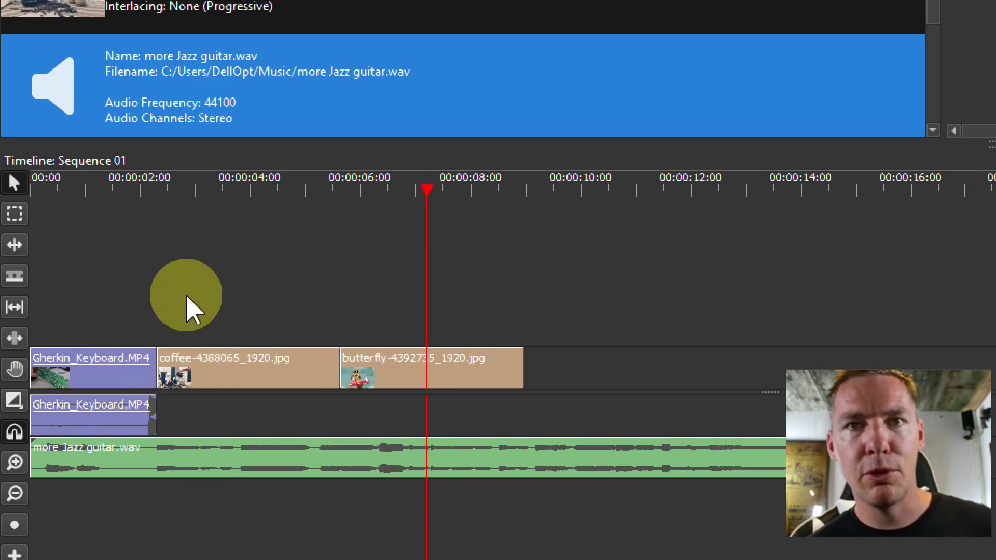
- Add a Cross Dissolve to the butterfly photo clip from its Video Effects transitions
click(393, 382)
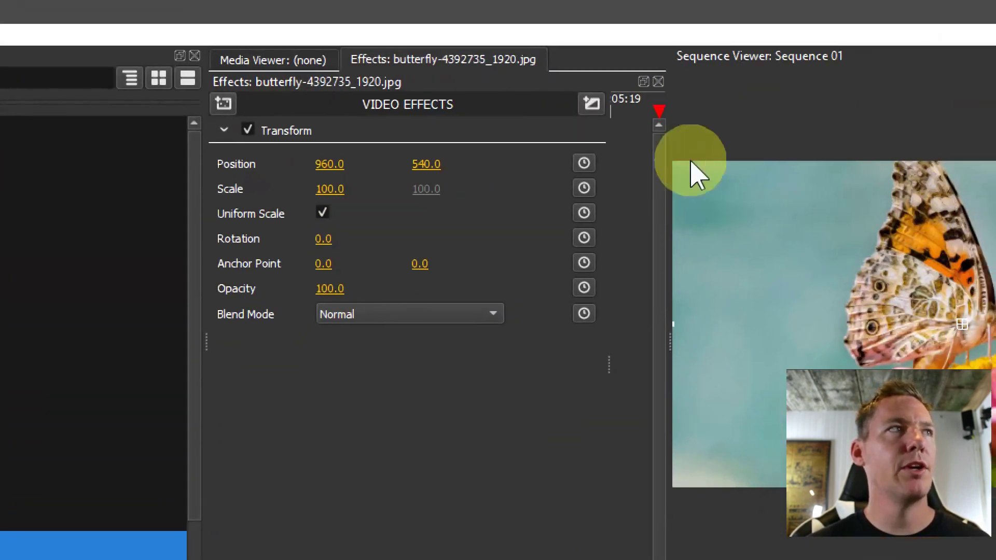
click(223, 103)
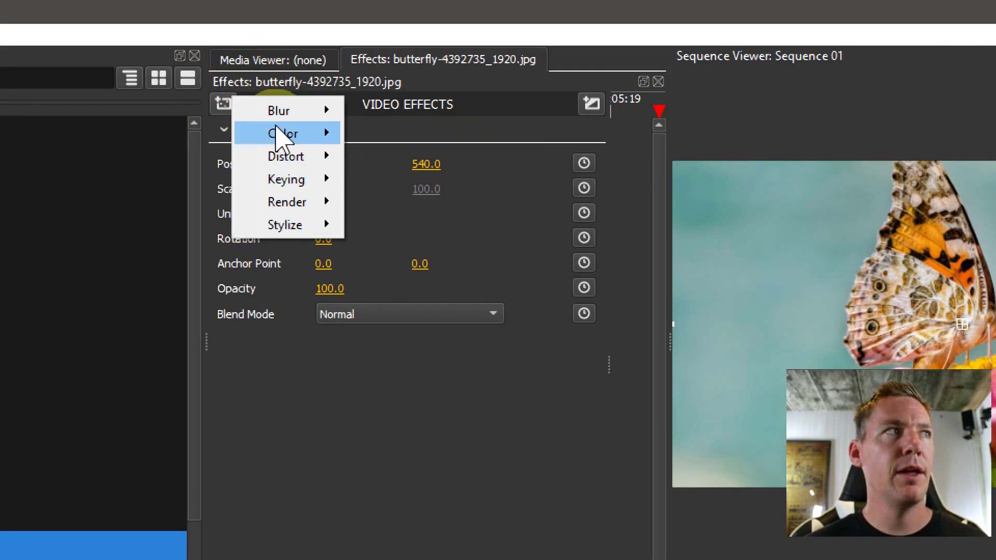
click(597, 124)
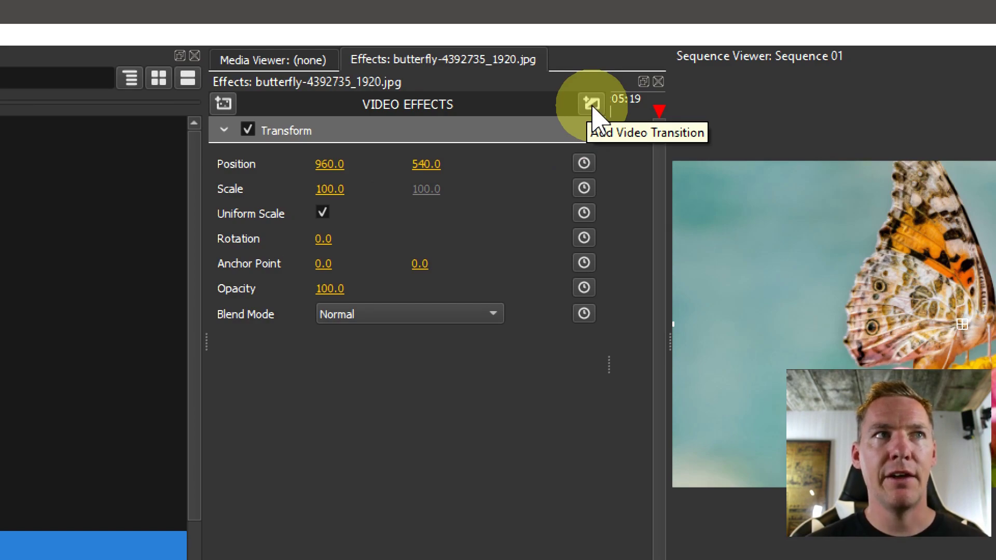
click(592, 105)
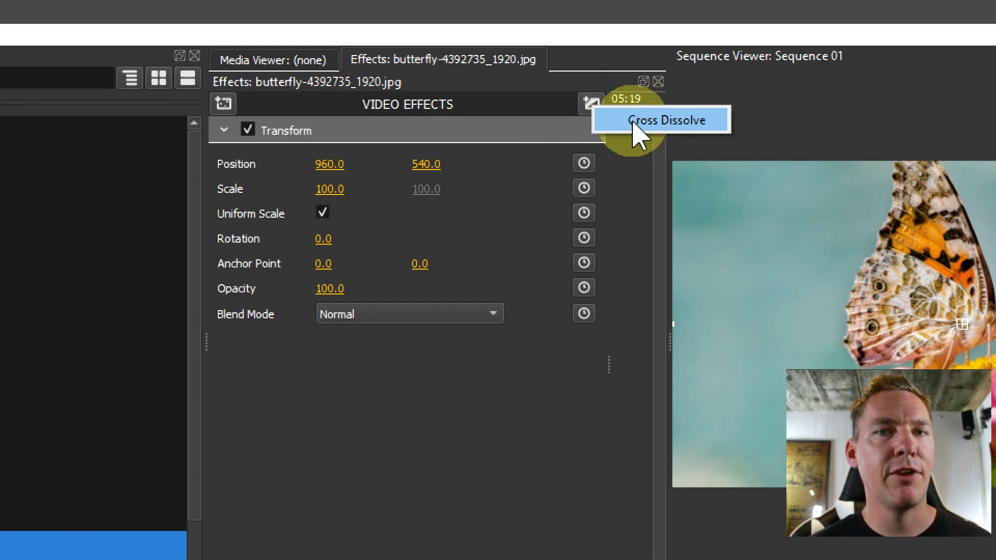
key(Escape)
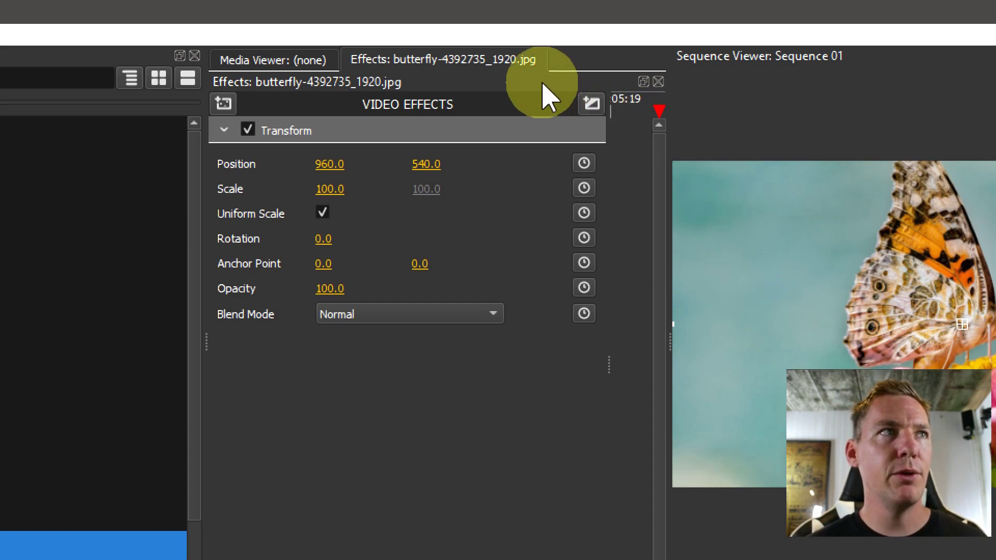
click(224, 104)
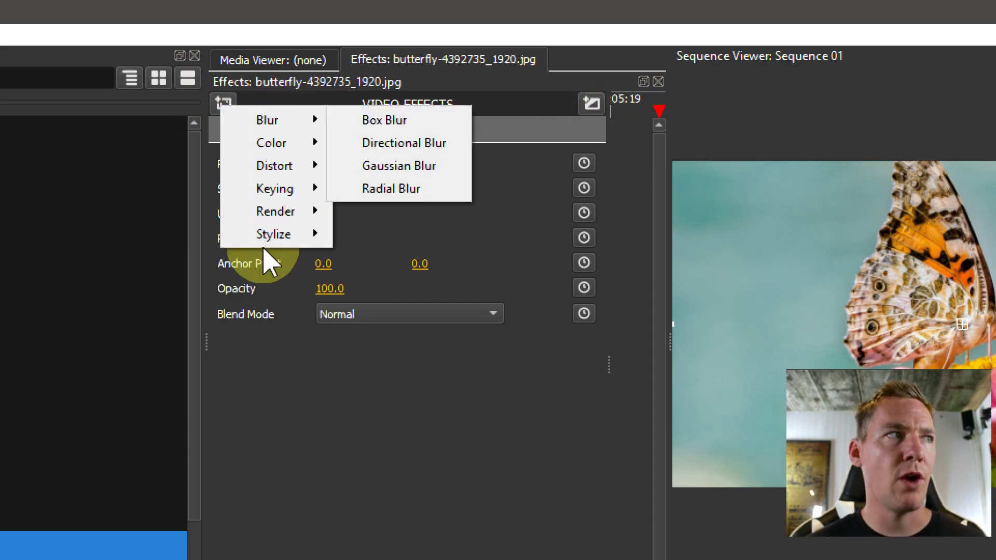
click(574, 83)
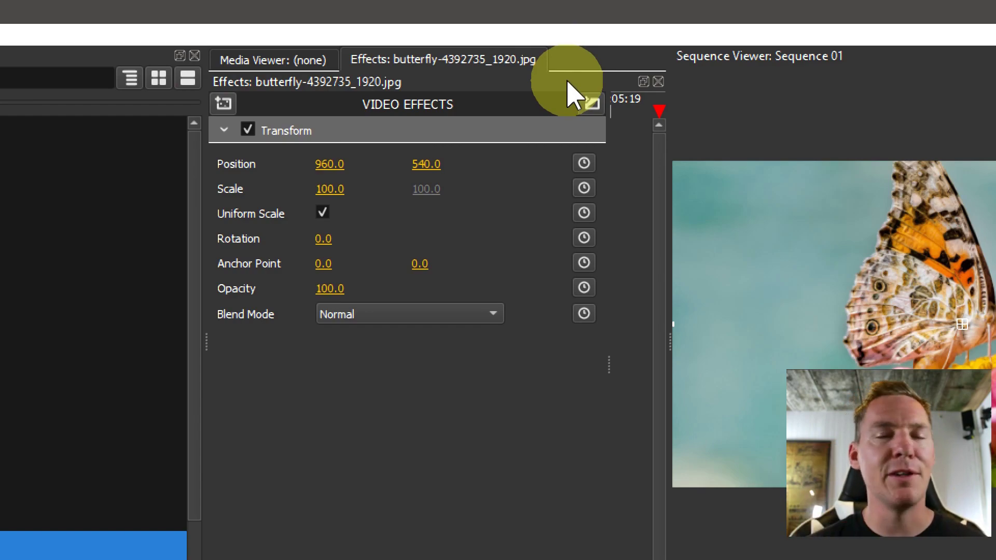
click(594, 104)
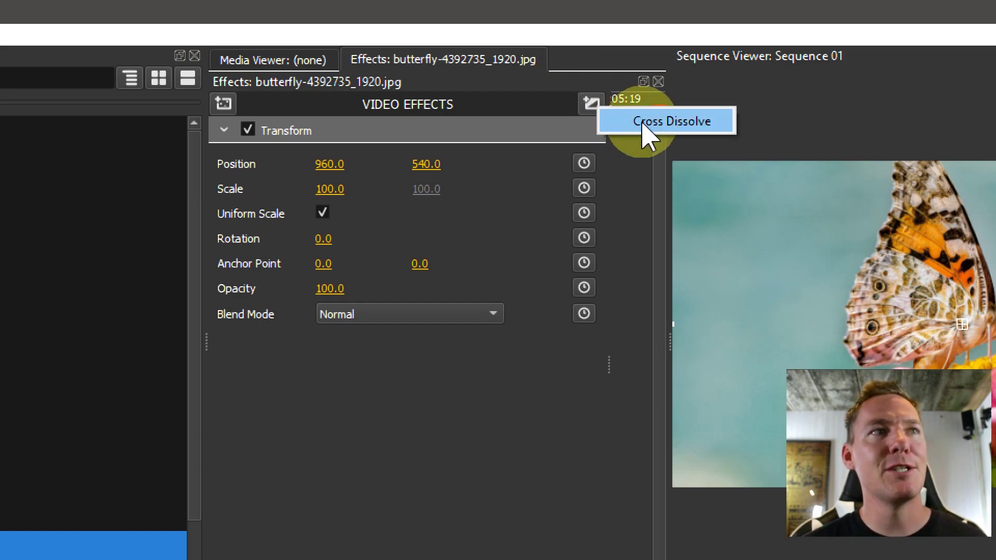
click(646, 125)
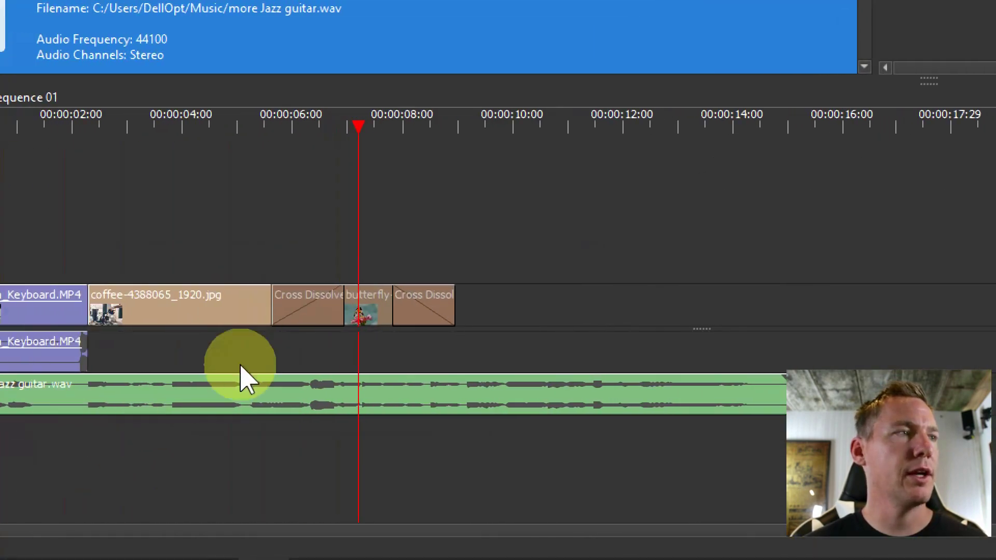
- Scrub back to about 6 s and 4.8 s to review the dissolves, then select the coffee clip
click(270, 129)
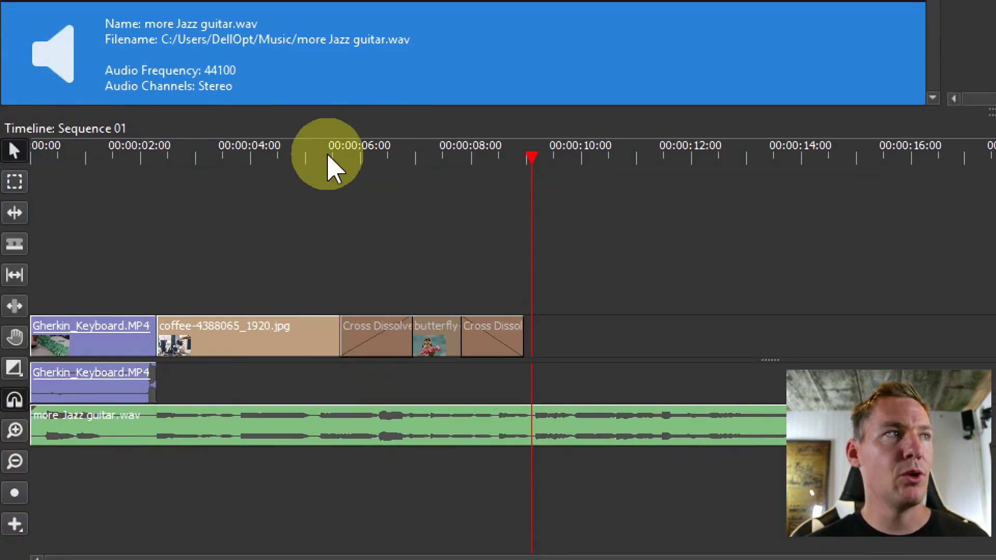
click(294, 154)
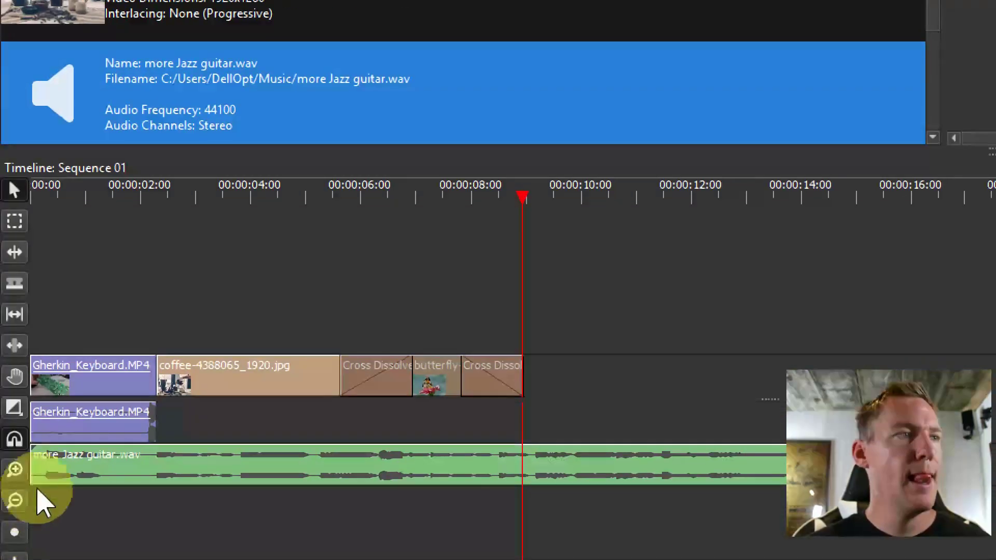
click(261, 387)
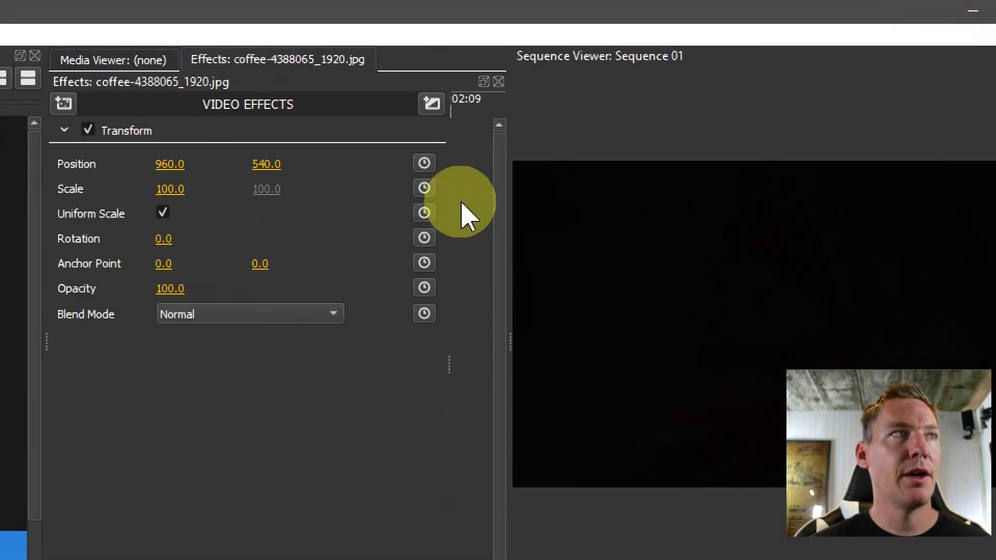
- Apply Add Default Transition to put Cross Dissolves on both ends of the coffee photo
click(431, 105)
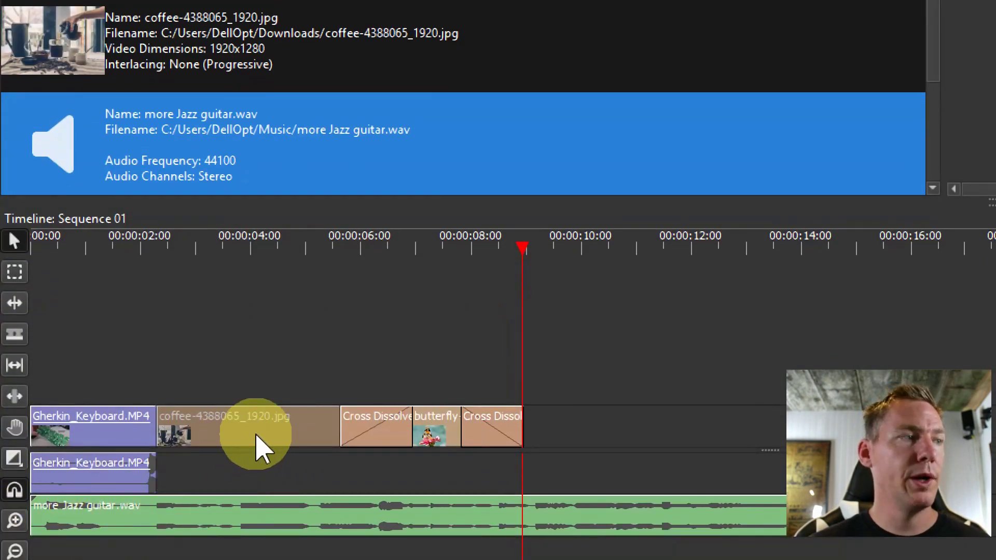
right_click(263, 441)
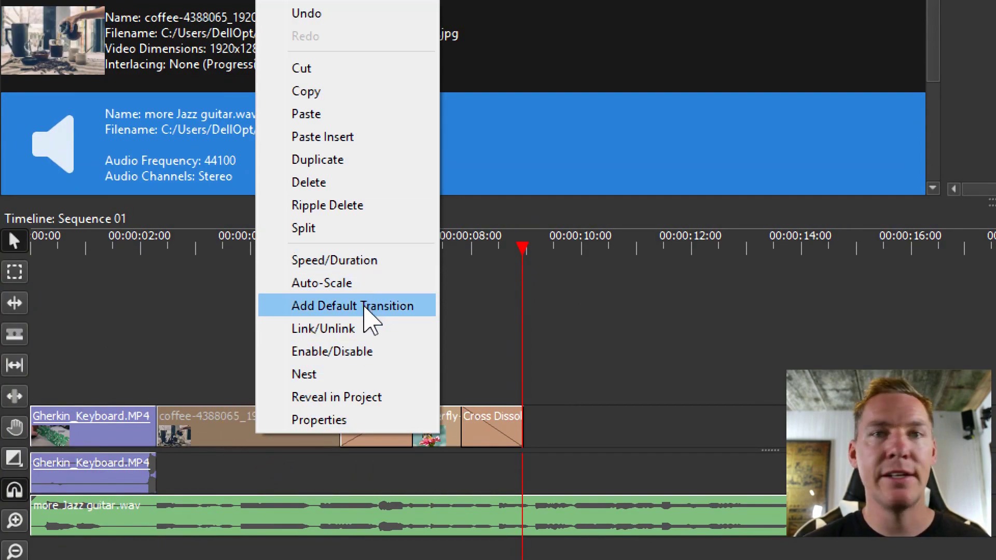
click(371, 316)
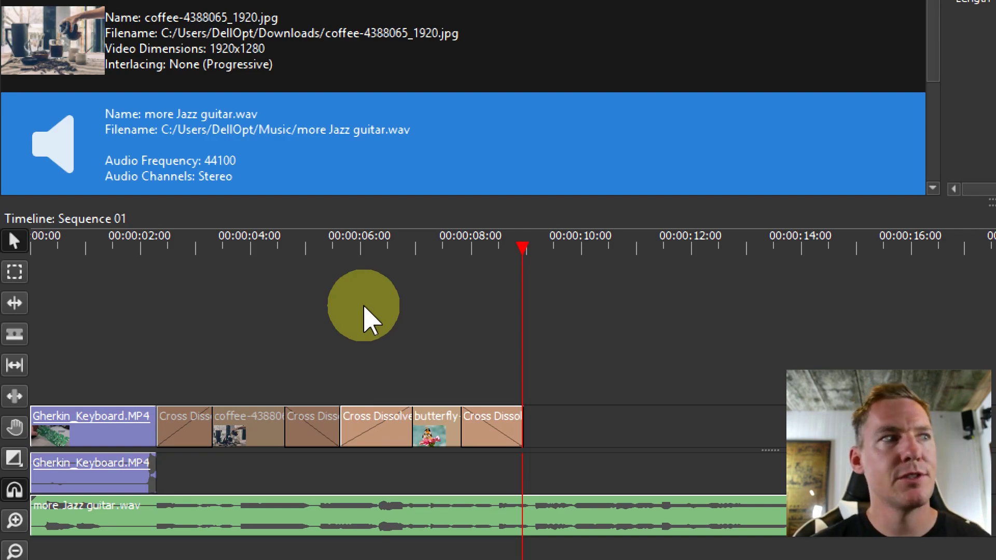
click(157, 249)
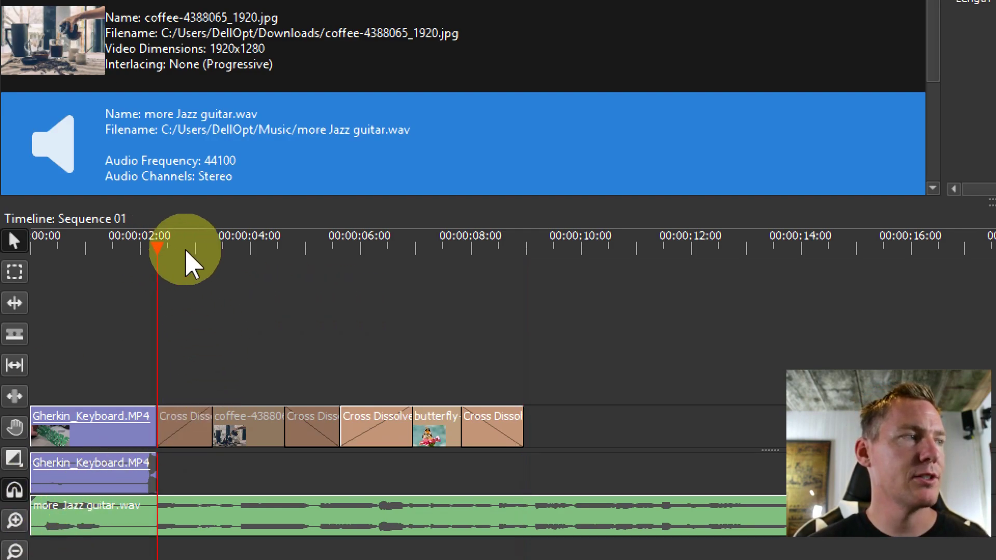
right_click(101, 440)
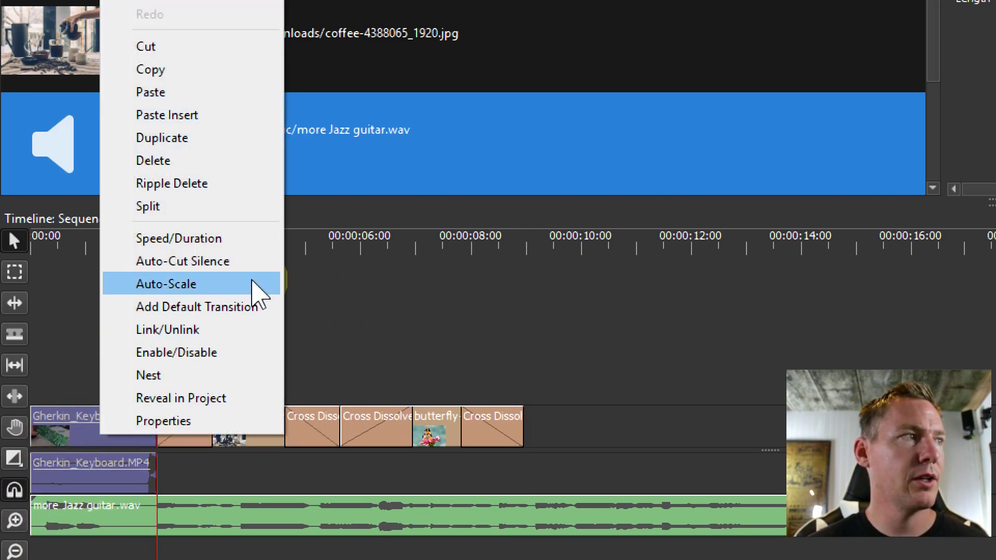
click(78, 344)
- Preview the Gherkin_Keyboard clip and add a Cross Dissolve to its video
click(106, 428)
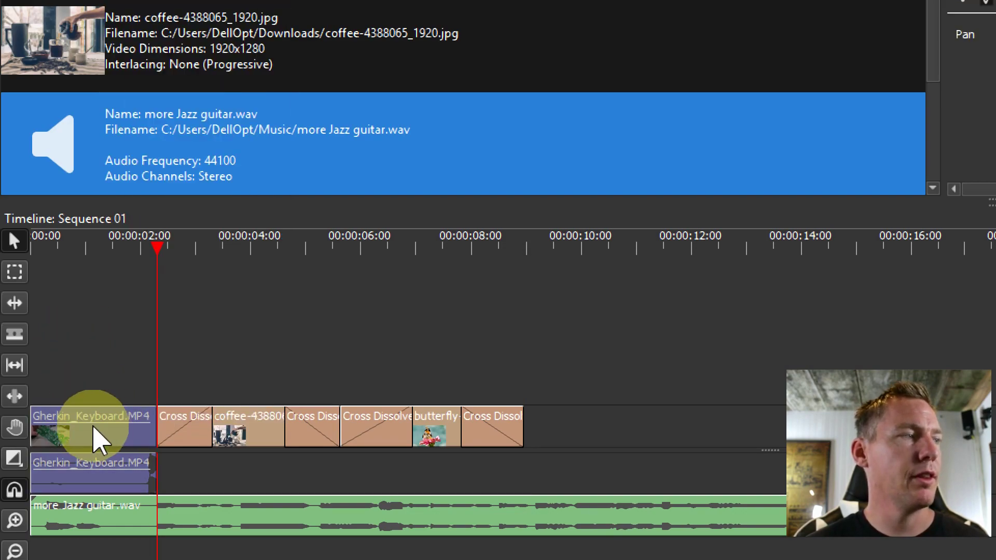
click(56, 232)
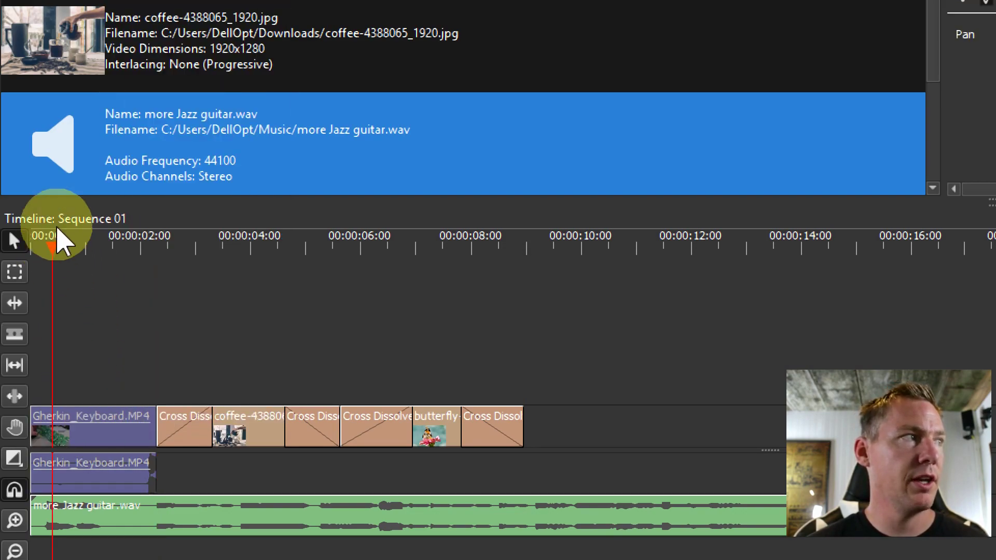
key(space)
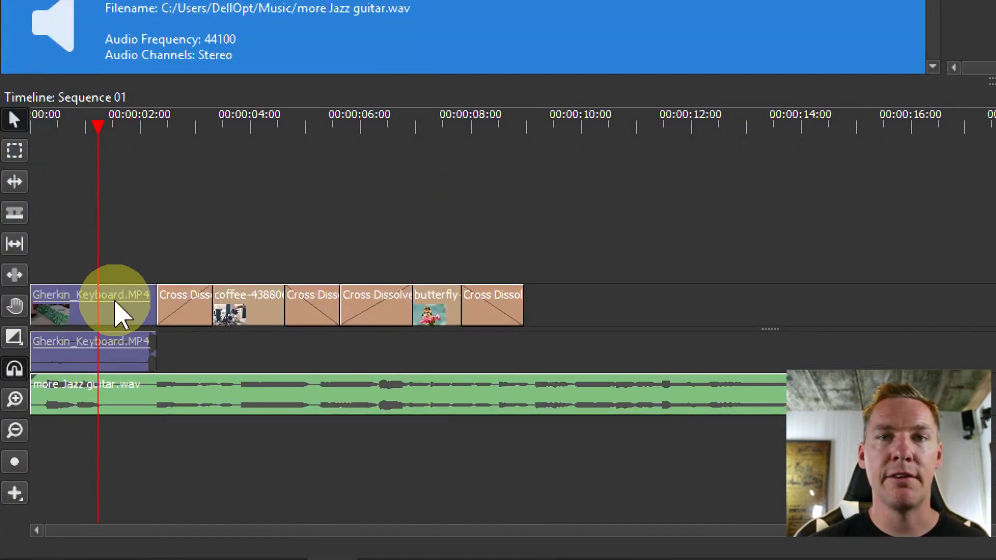
click(114, 363)
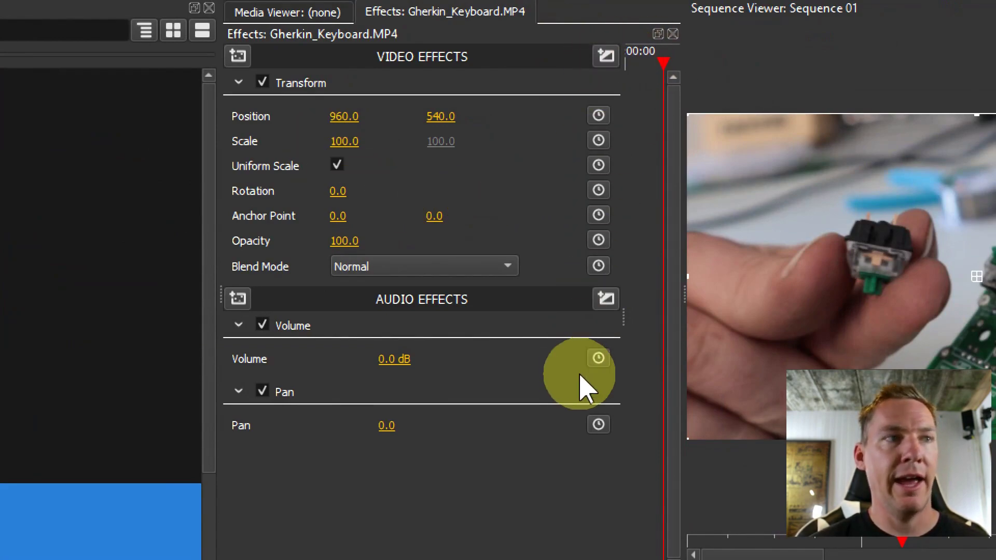
click(605, 299)
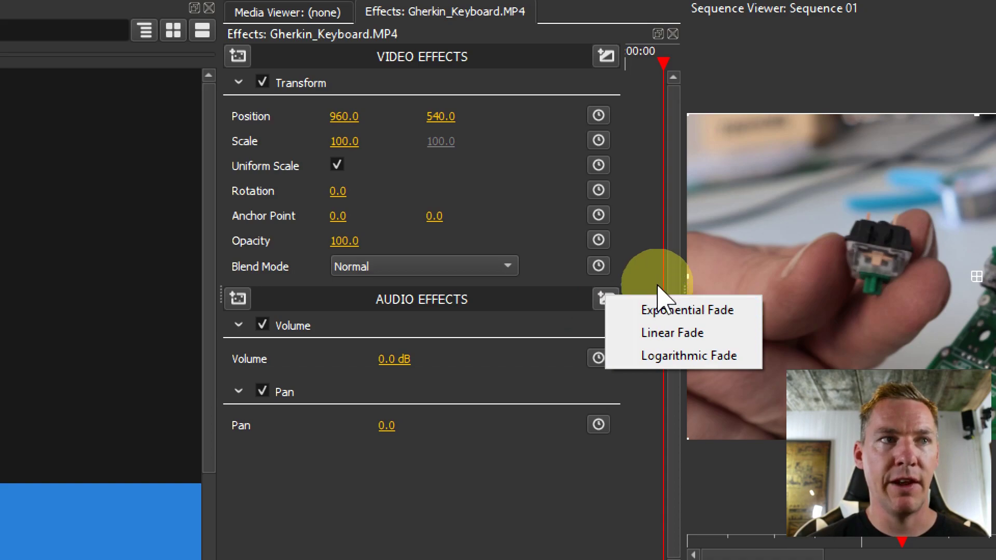
click(608, 56)
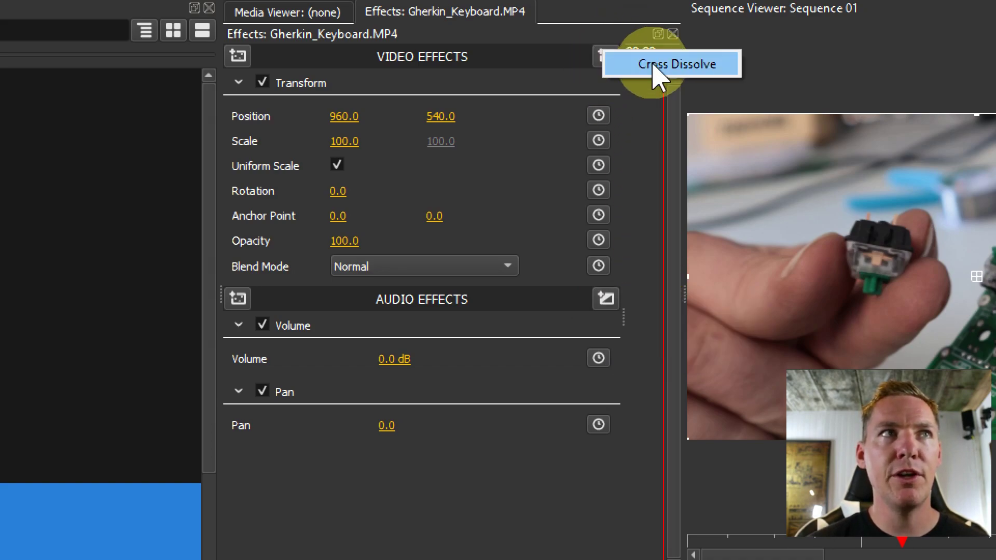
click(653, 65)
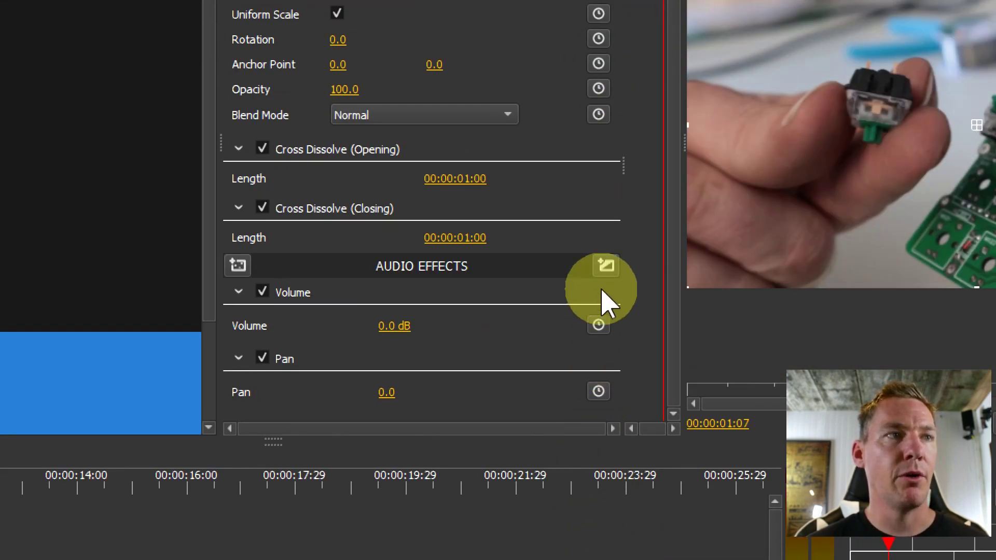
click(606, 417)
- Add a Linear Fade to the Gherkin_Keyboard audio and shorten its opening fade to 00:00:00:28
click(322, 397)
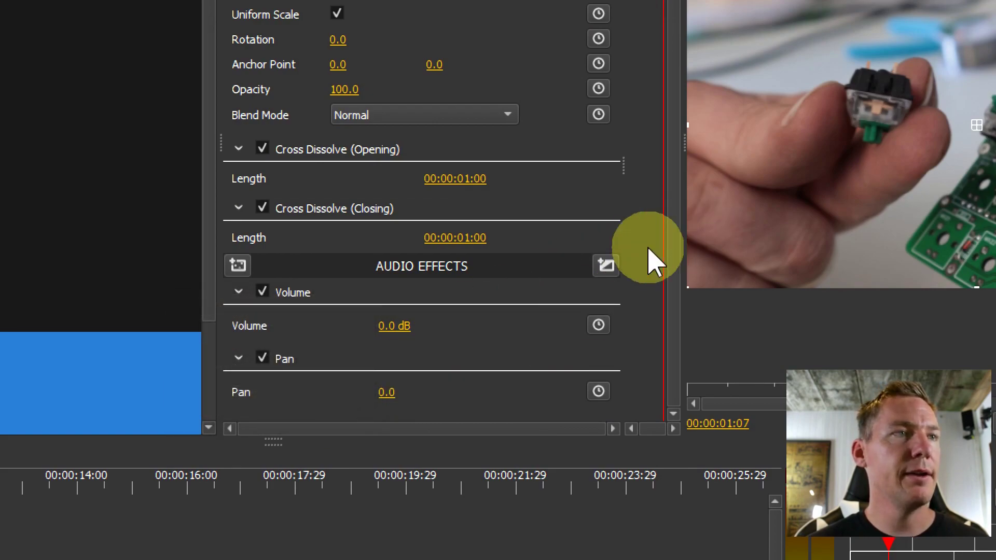
click(605, 265)
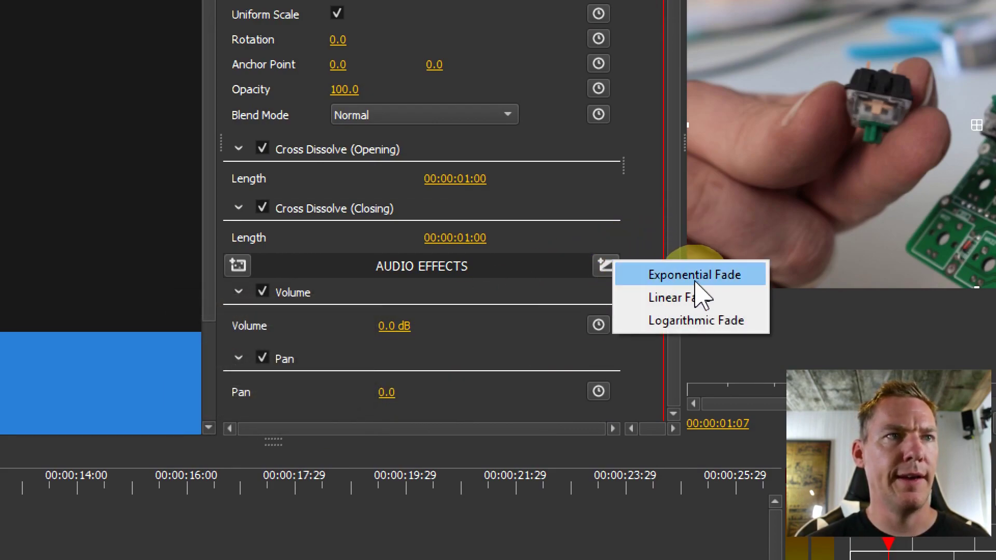
click(684, 321)
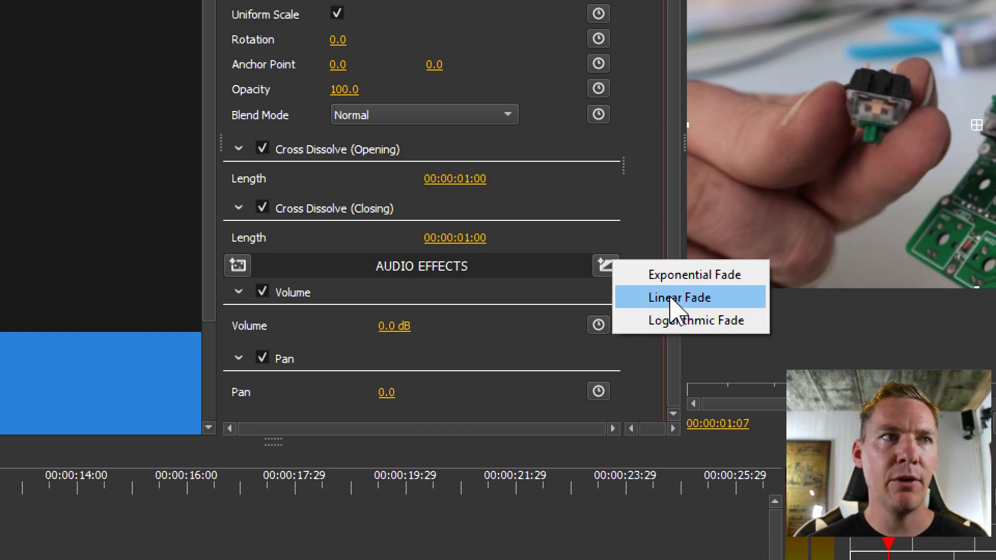
click(671, 300)
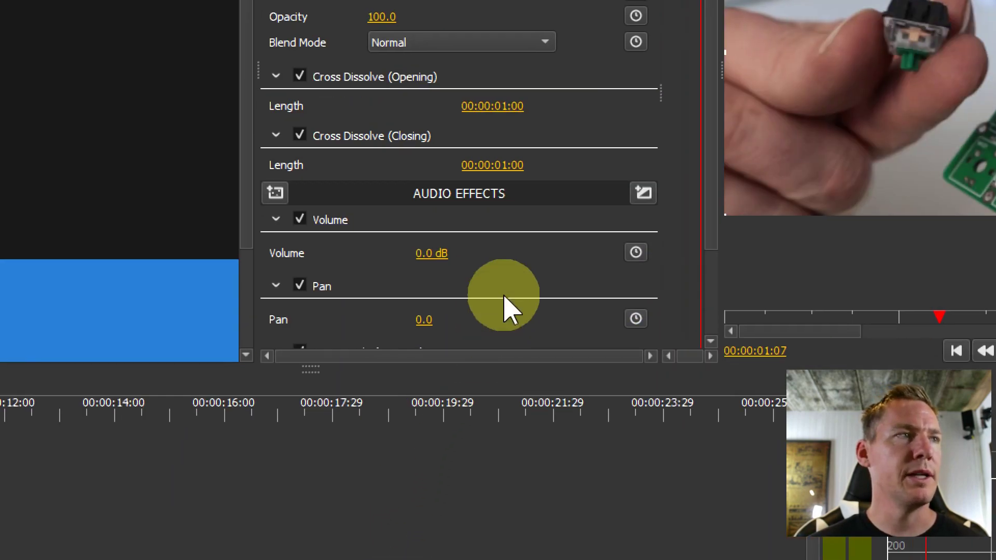
scroll(542, 258, down, 2)
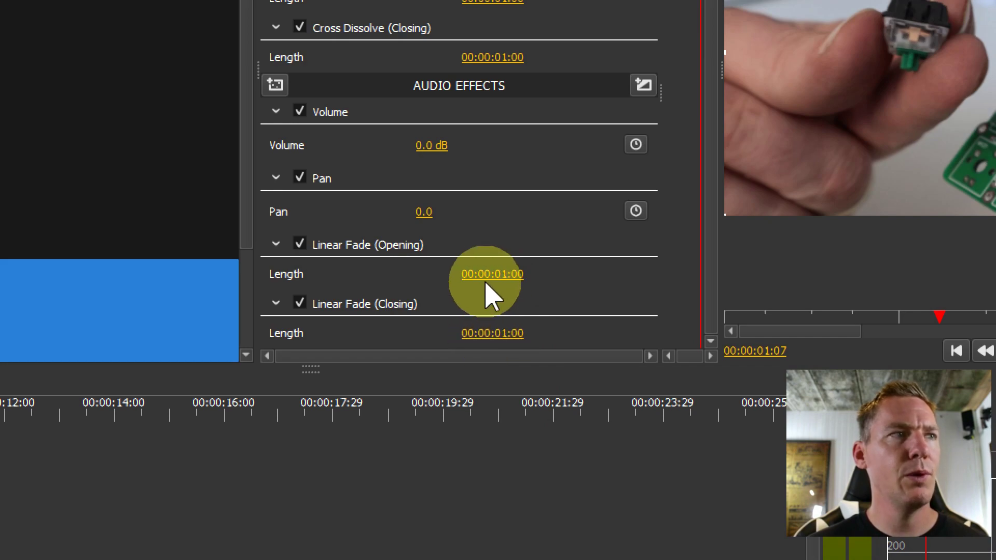
drag(488, 274, 480, 270)
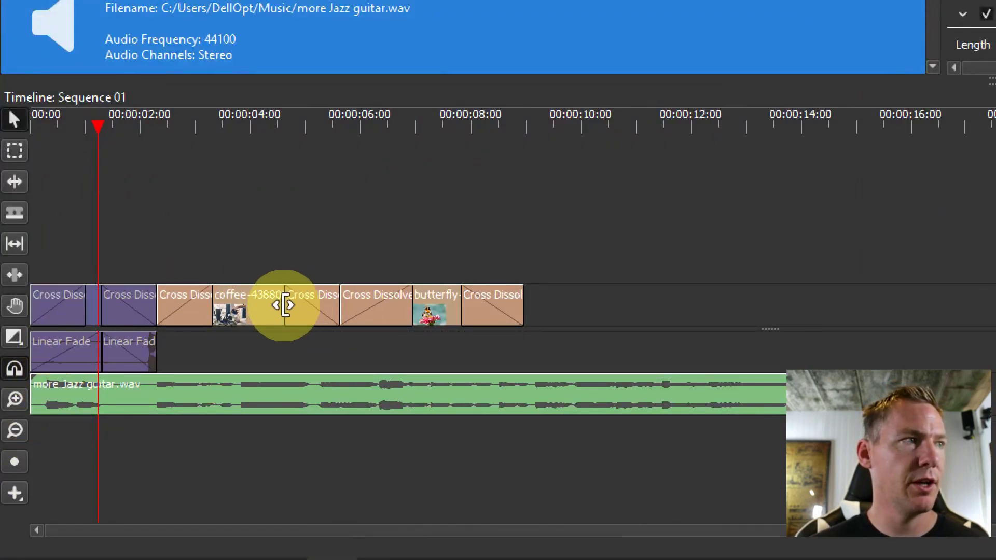
- Drag out the coffee photo's closing dissolve, then give more Jazz guitar.wav a Linear Fade
drag(285, 305, 265, 309)
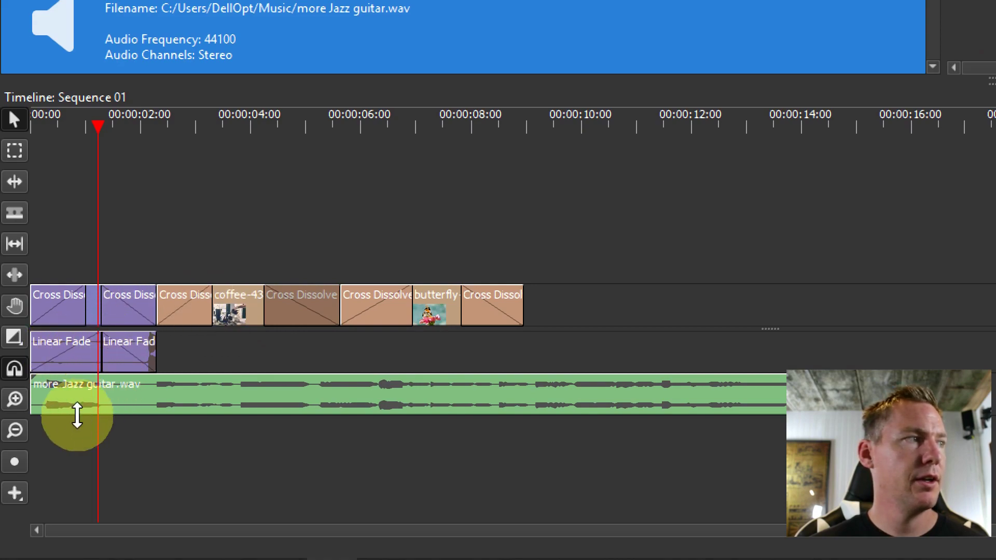
click(46, 357)
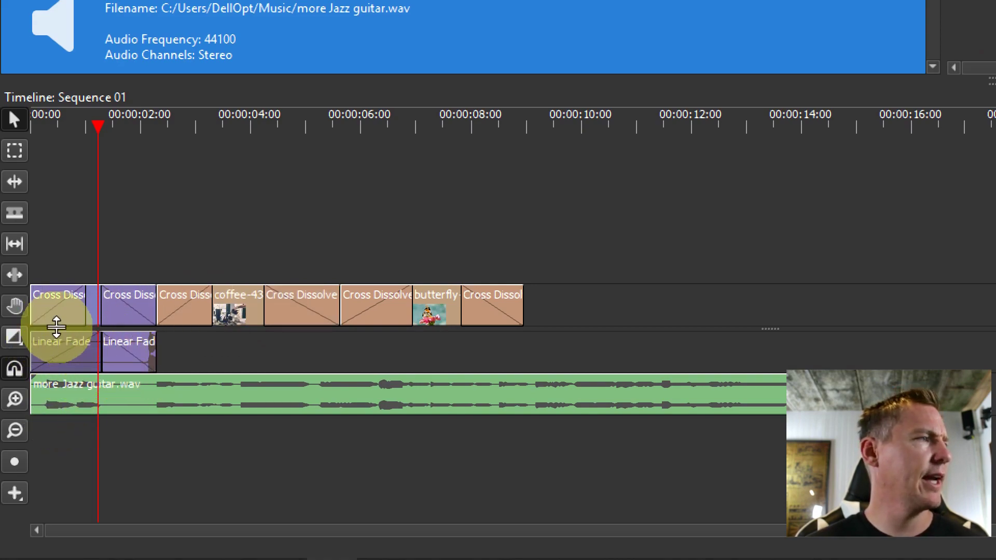
click(132, 394)
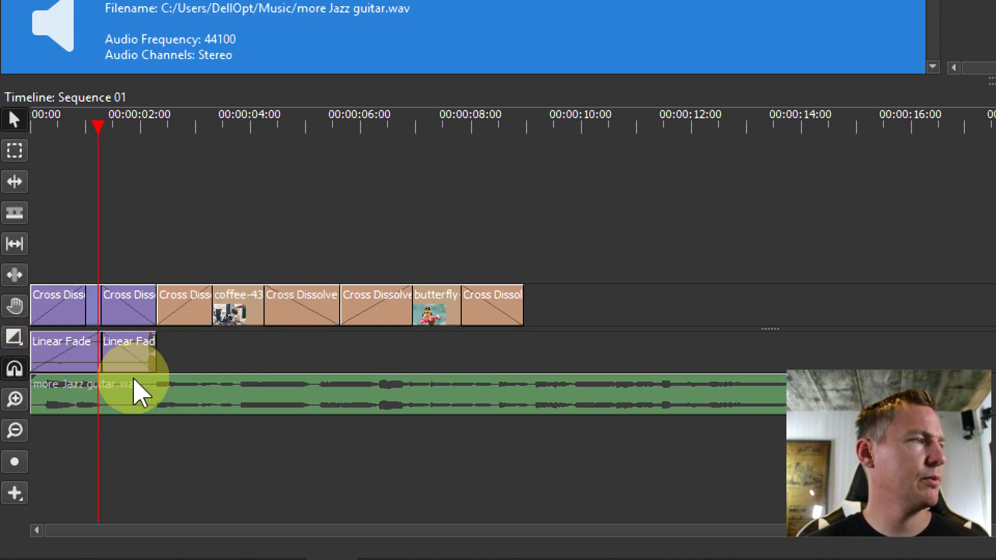
click(119, 364)
click(153, 402)
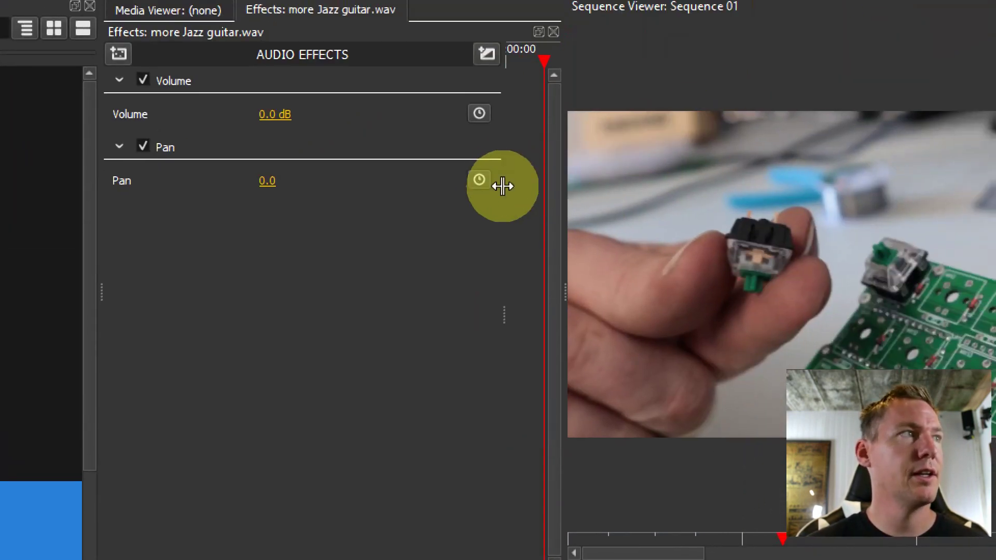
click(489, 57)
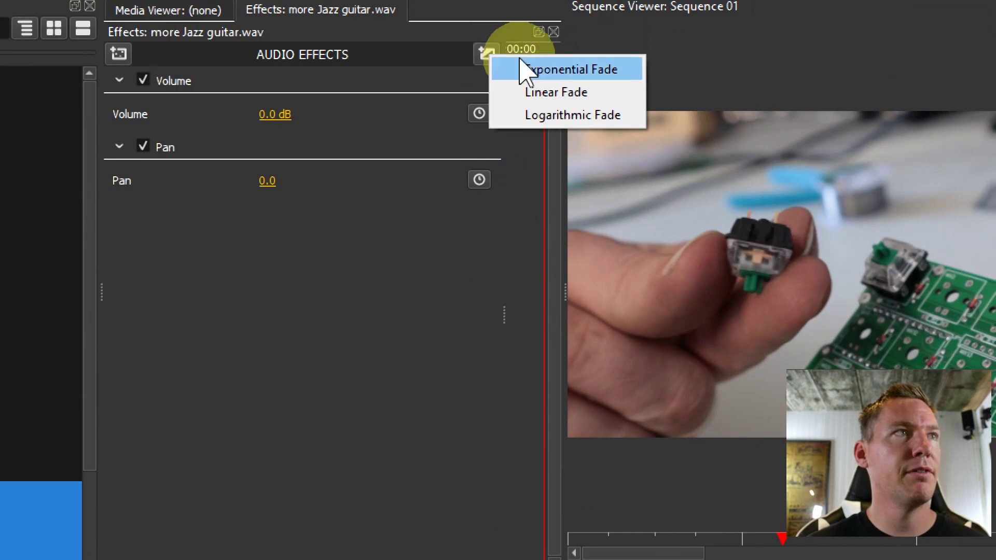
click(562, 91)
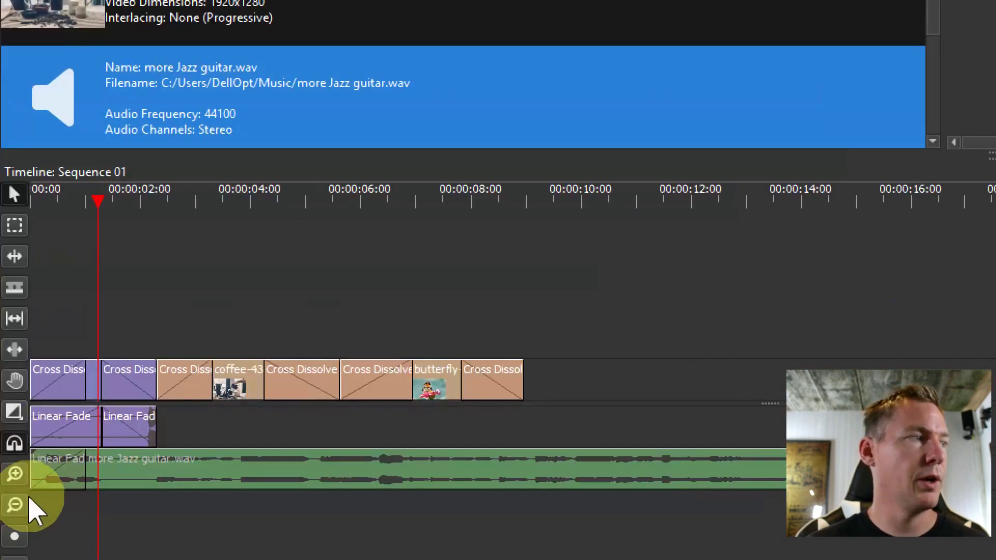
- Extend the music's closing fade, set its opening fade to 00:00:01:07, and play from the start
drag(84, 467, 157, 468)
scroll(555, 471, up, 1)
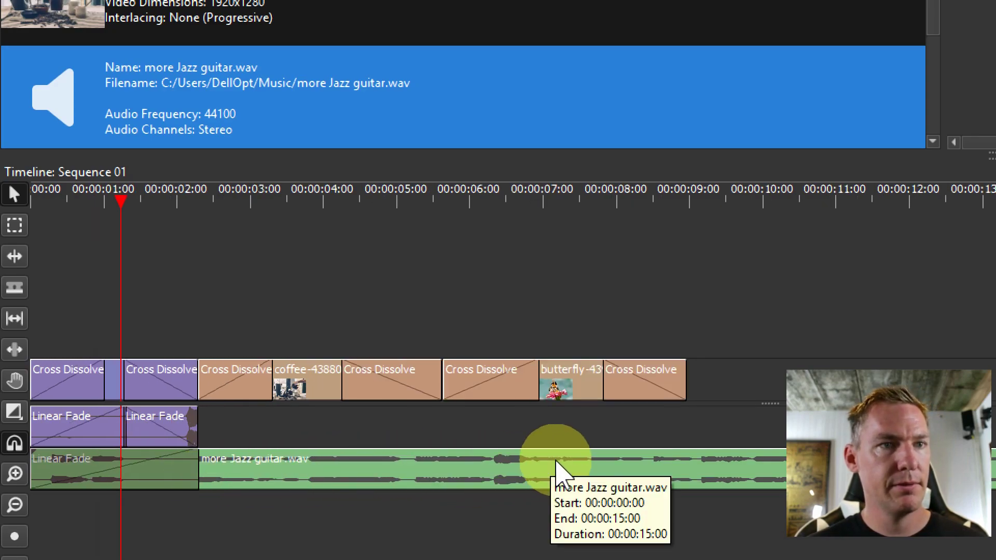
scroll(555, 471, down, 2)
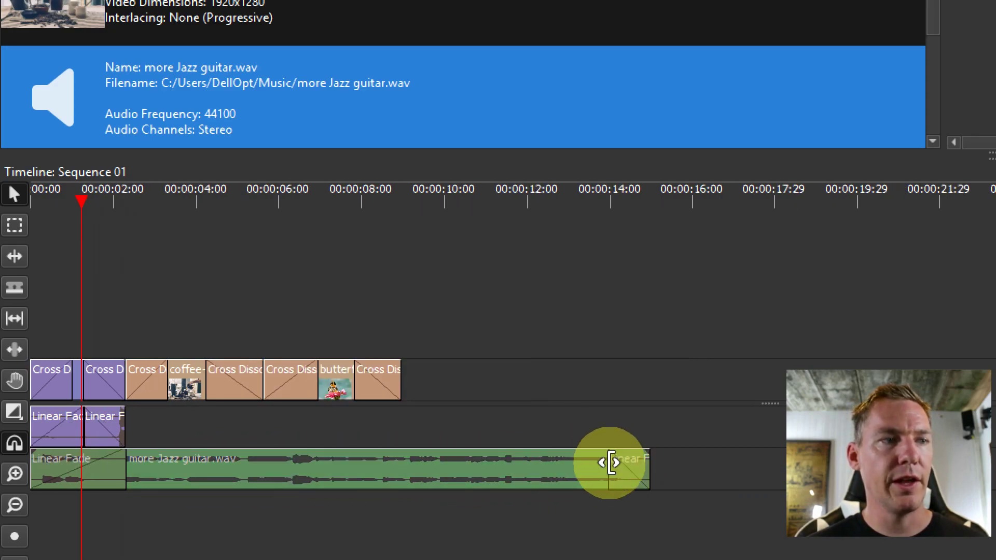
drag(611, 462, 542, 468)
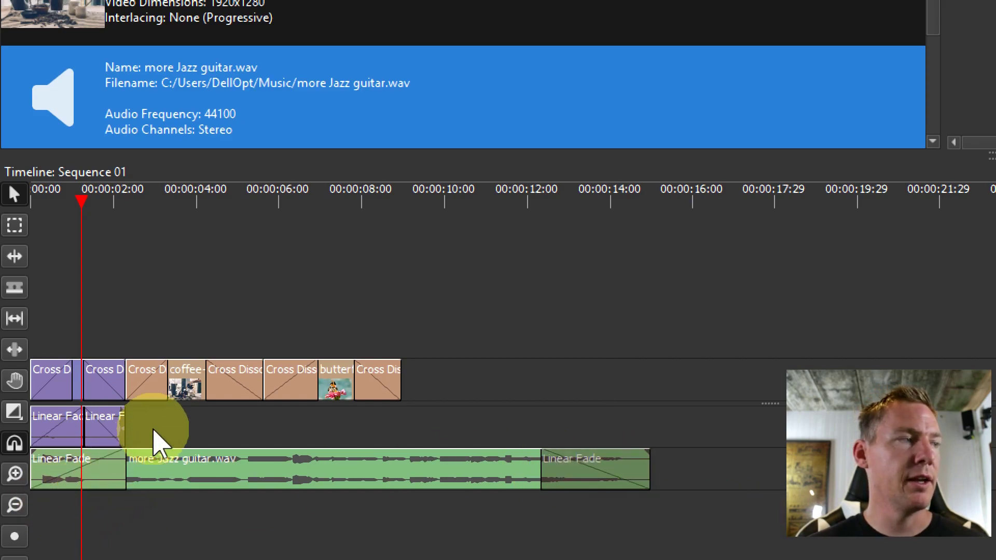
drag(120, 465, 81, 466)
drag(83, 208, 31, 205)
key(space)
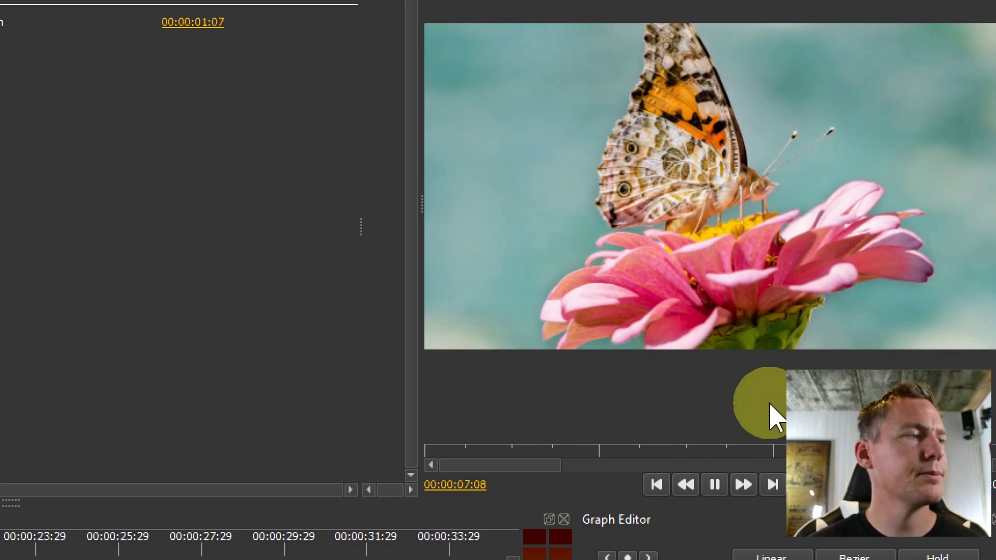
- Pause playback and trim the Jazz guitar music so it ends with the last video clip
click(716, 484)
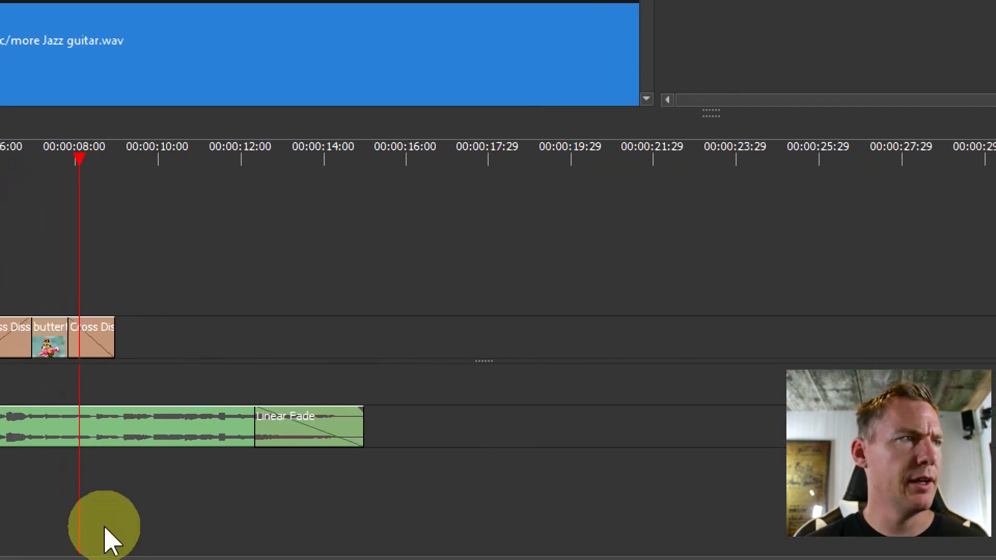
drag(649, 385, 397, 386)
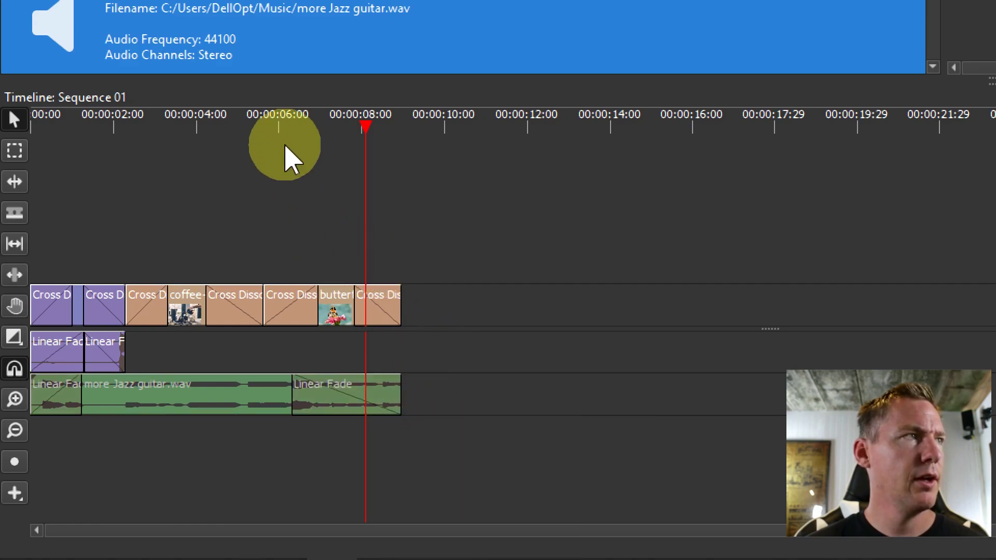
click(266, 127)
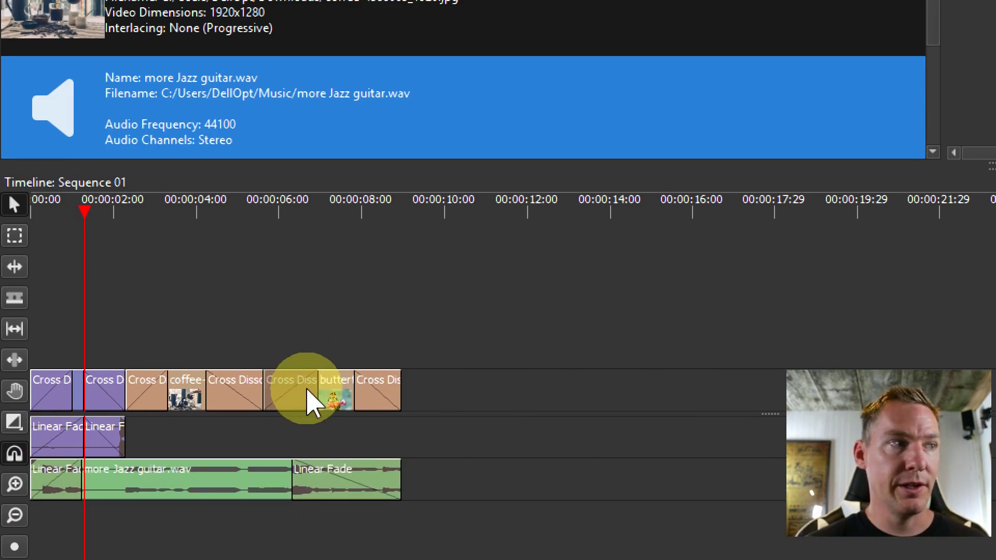
- Delete the Cross Dissolve before the butterfly photo, closing the context menus without changes
right_click(307, 390)
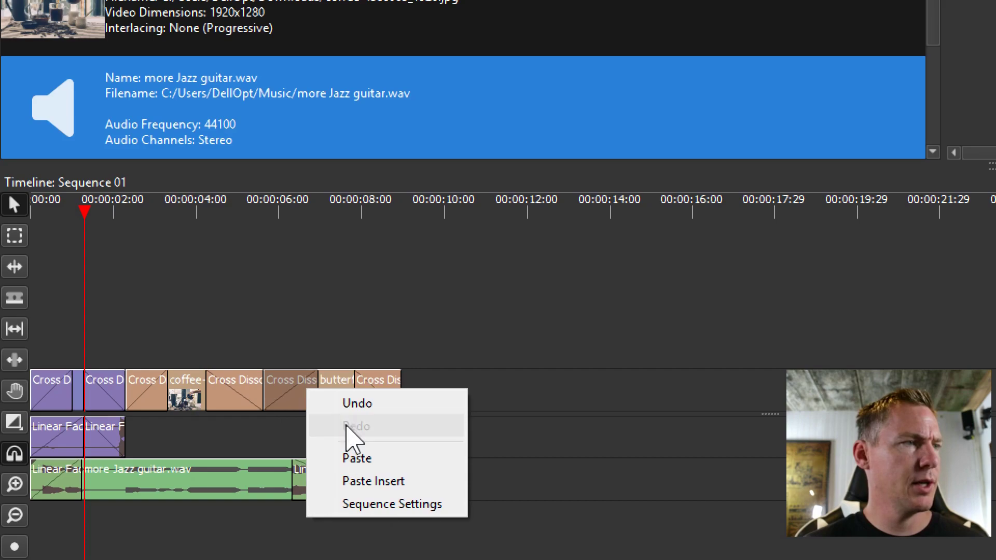
click(304, 406)
key(Delete)
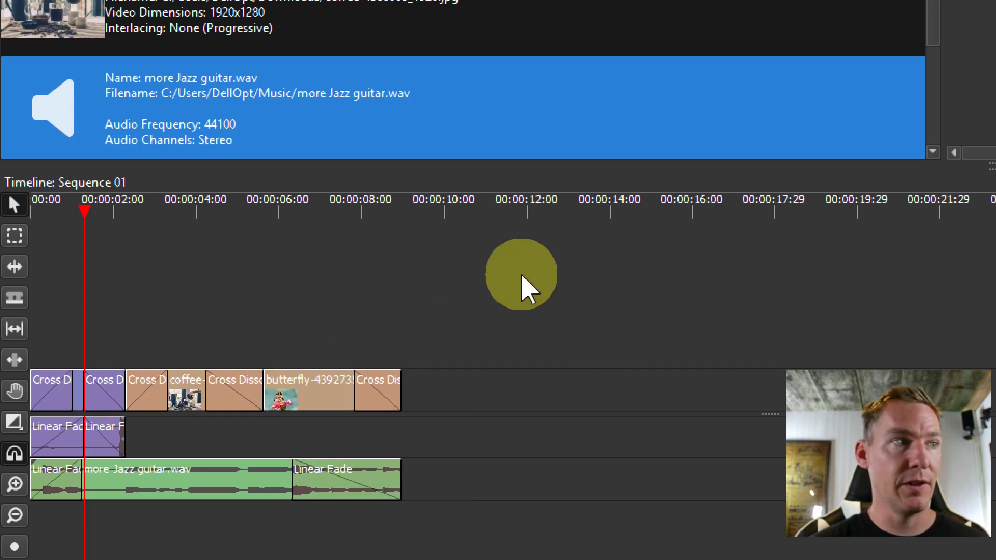
right_click(393, 397)
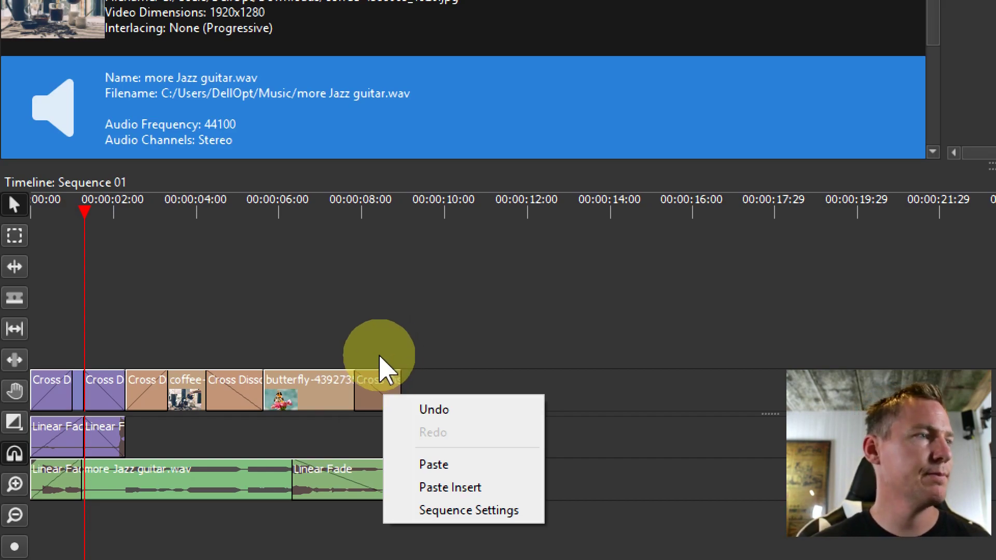
click(381, 357)
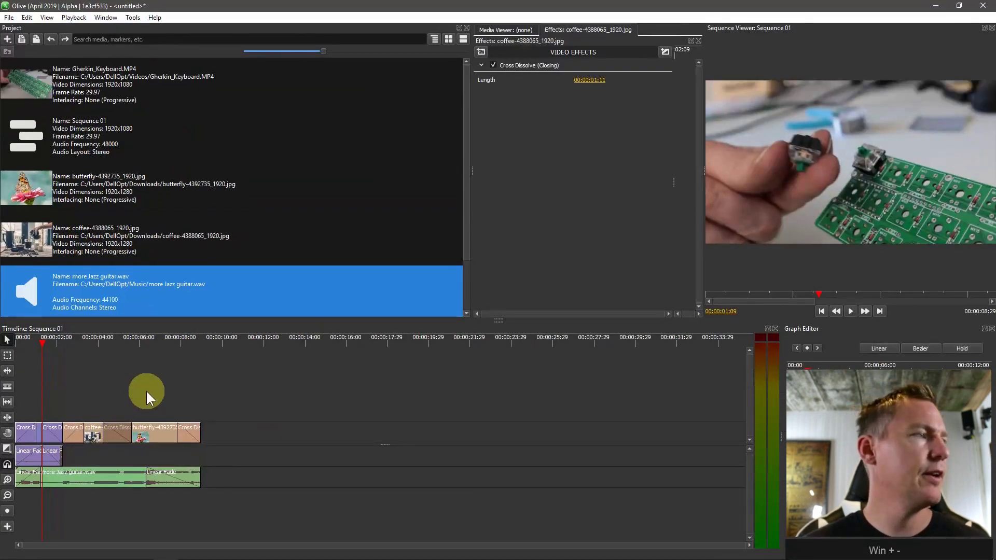
click(147, 393)
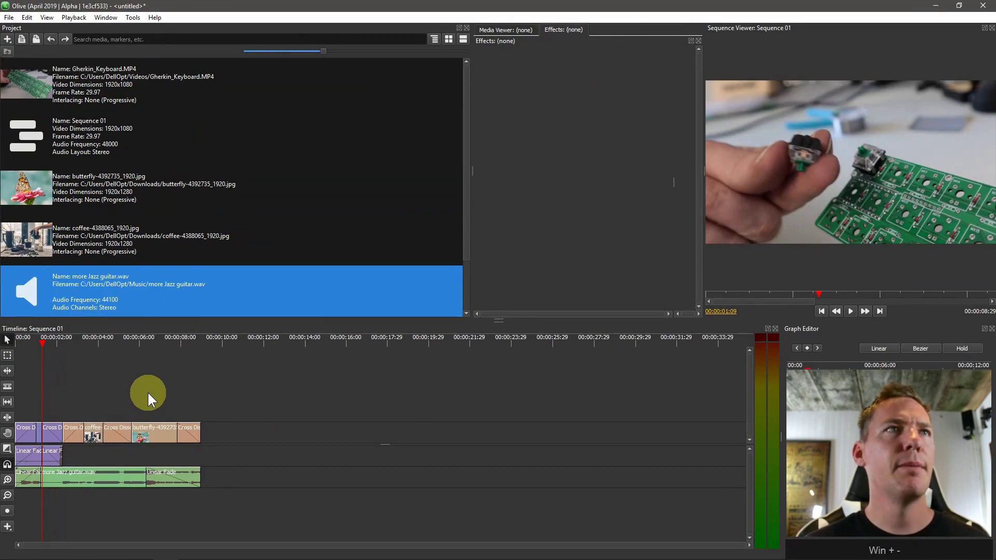
click(119, 431)
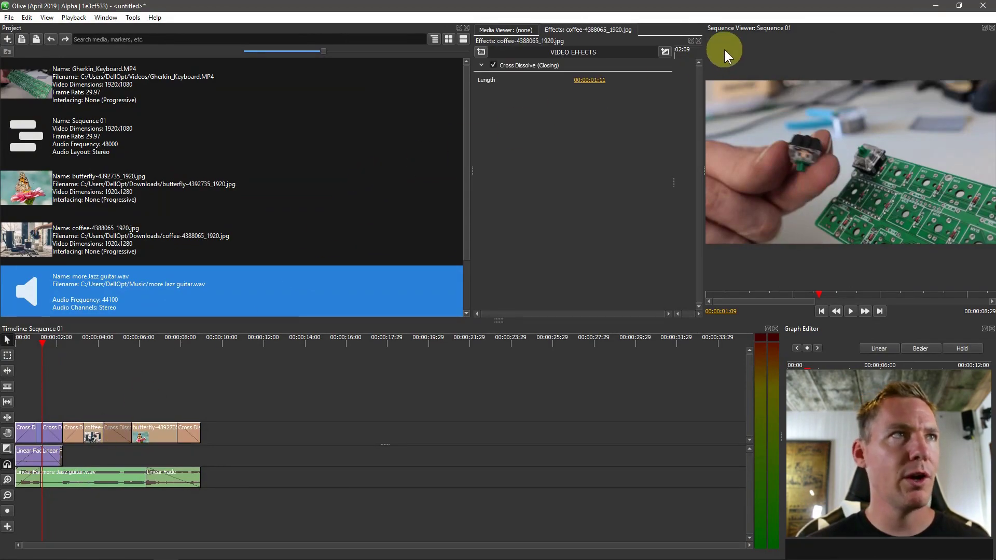
click(669, 52)
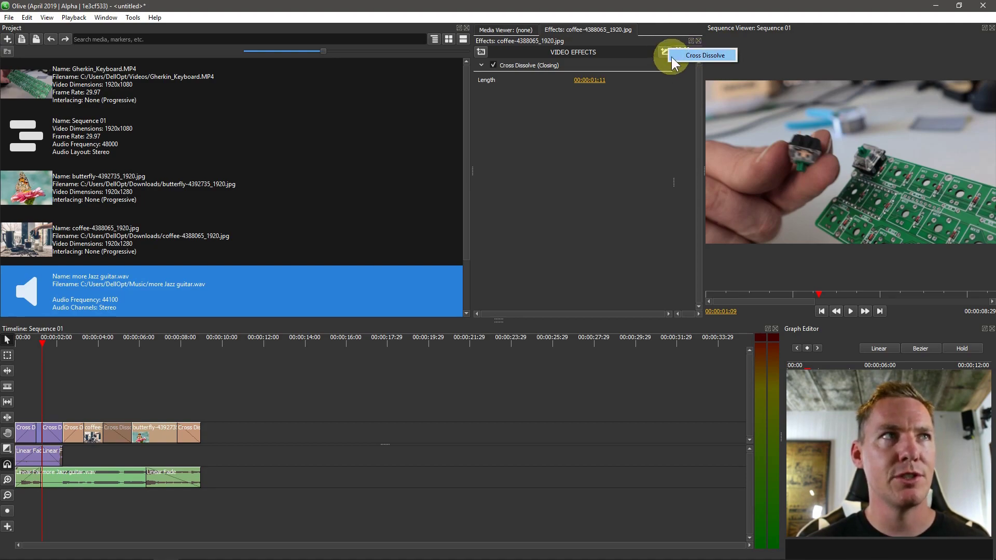
click(652, 101)
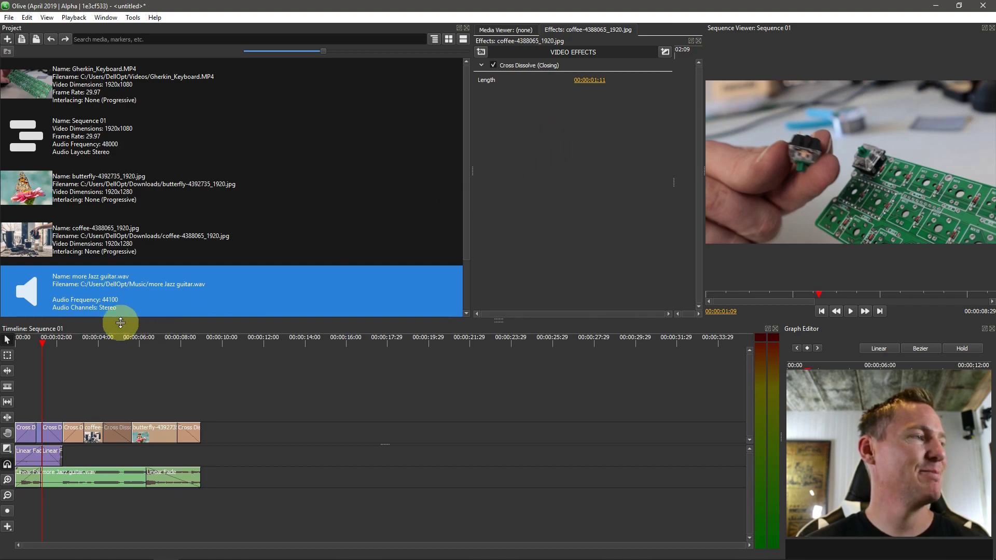
click(34, 338)
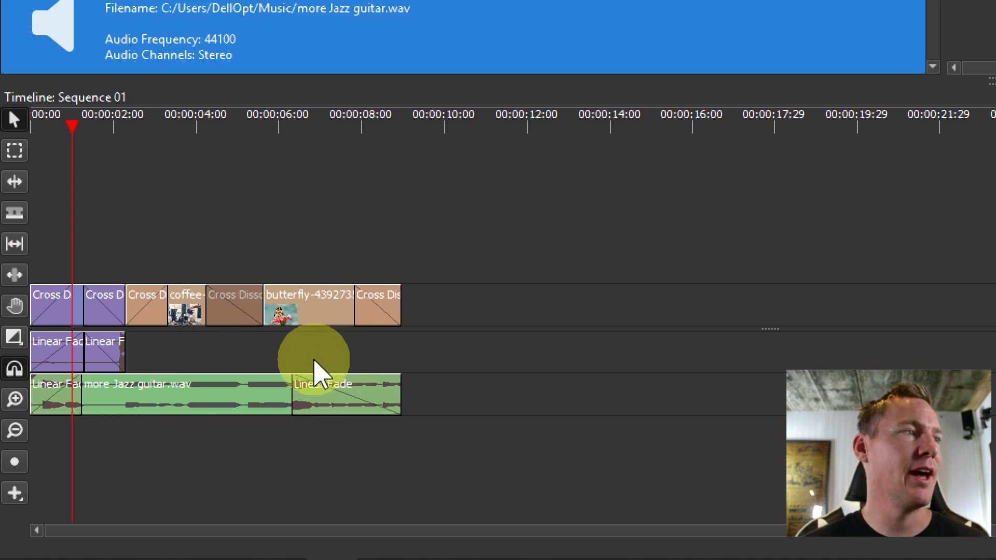
mouse_move(307, 328)
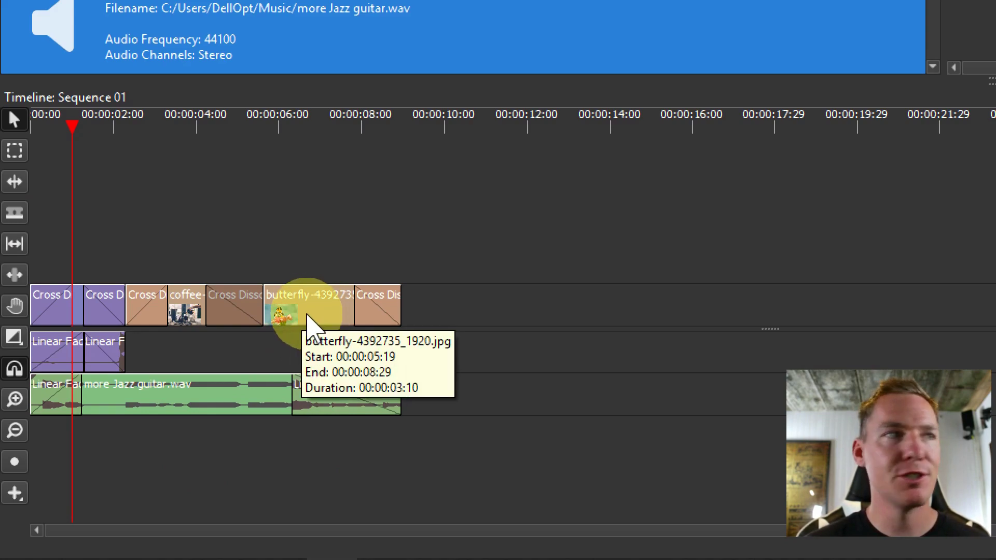